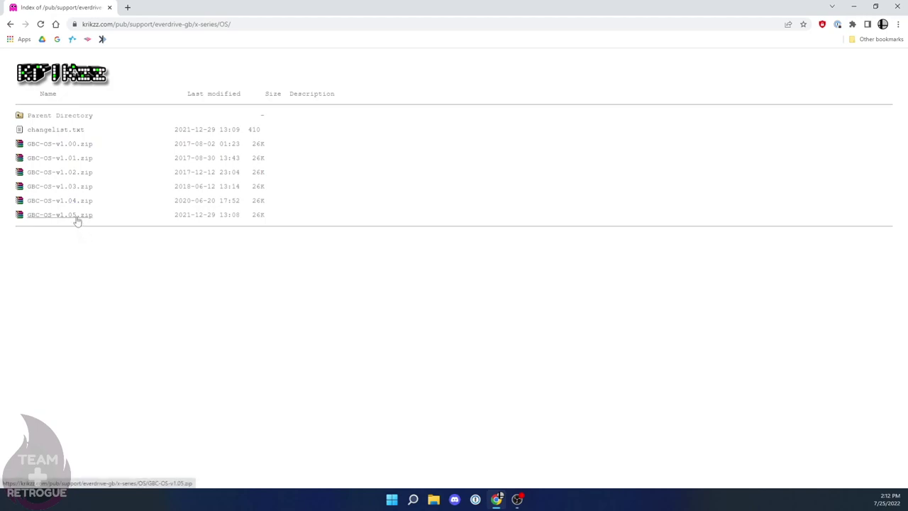
Step: Download GBC-OS-v1.05.zip, and also GBAOS-v1.16.zip from the OS folder of the everdrive-gba support directory
click(76, 217)
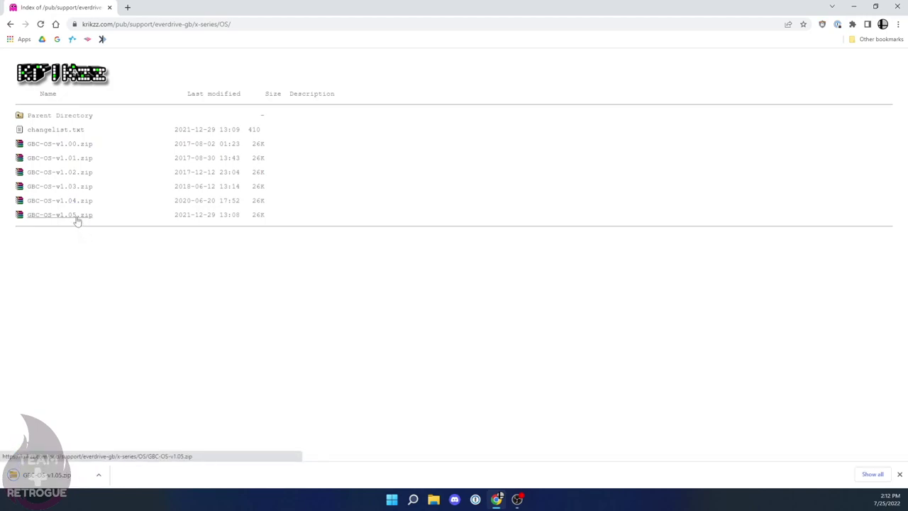
click(53, 118)
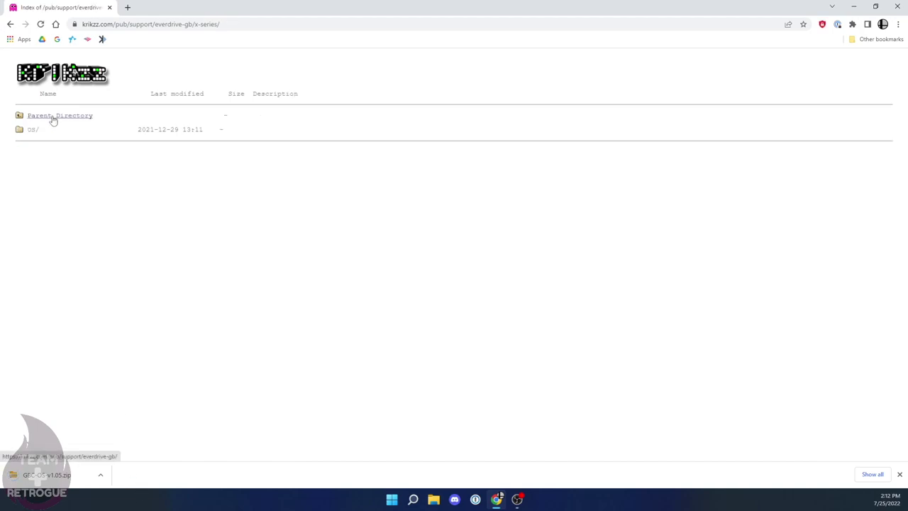
click(54, 118)
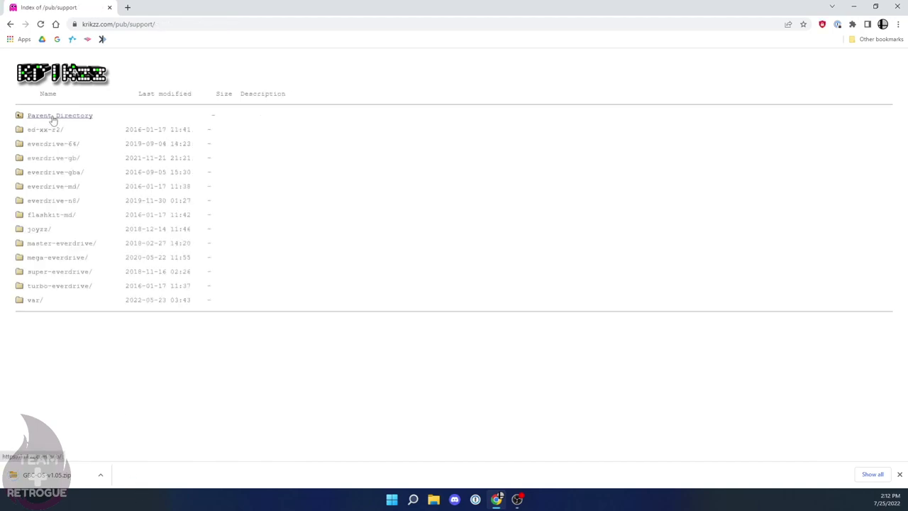
click(54, 174)
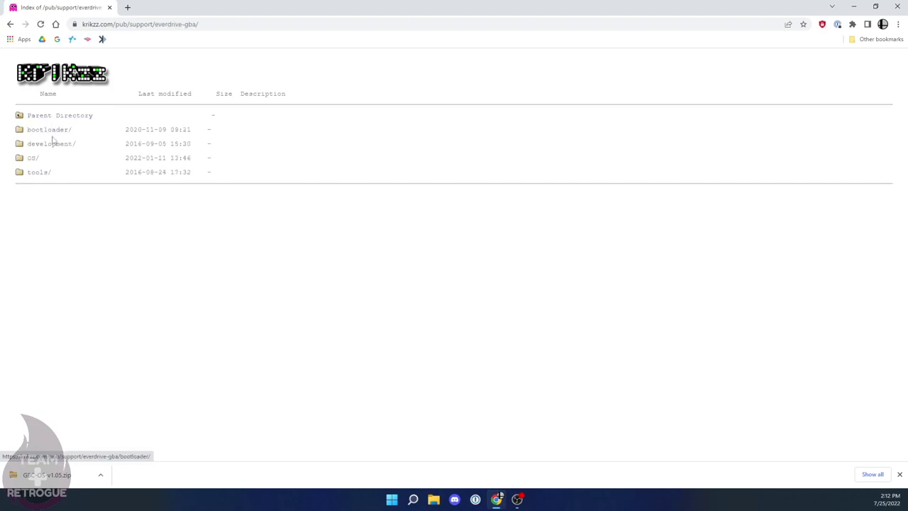
click(32, 159)
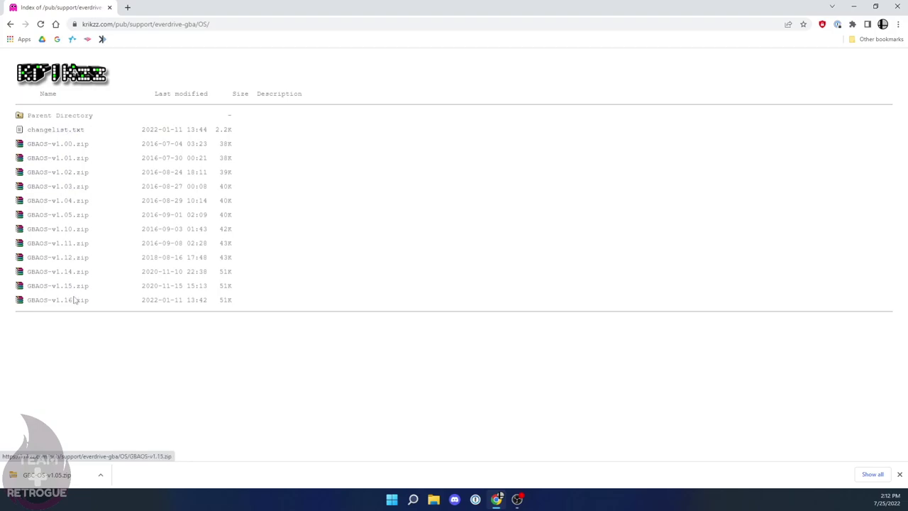
click(72, 302)
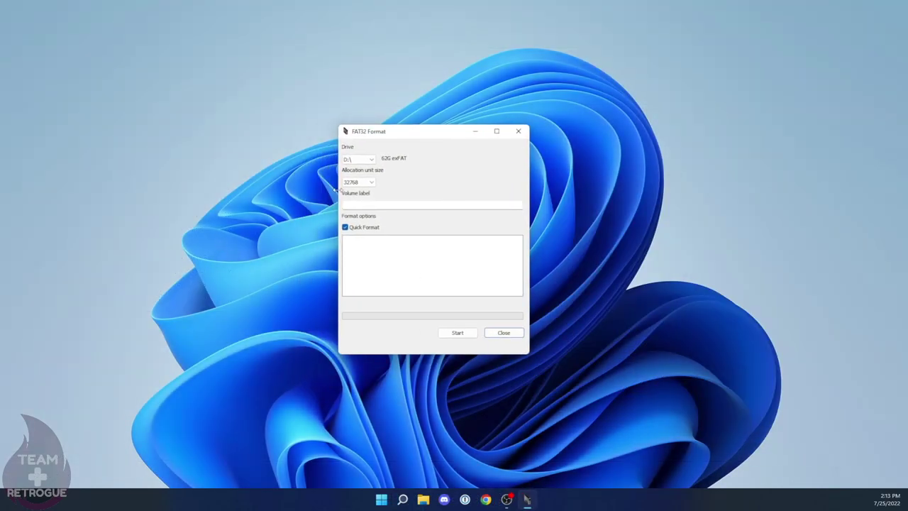
Step: Quick-format drive D: as FAT32 with the volume label EDGB X7, accepting the loss of all data
click(362, 205)
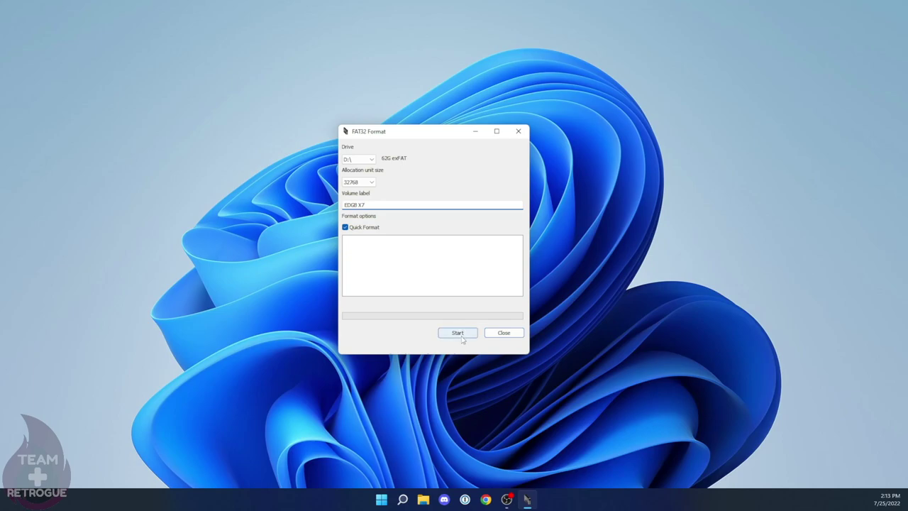
click(461, 339)
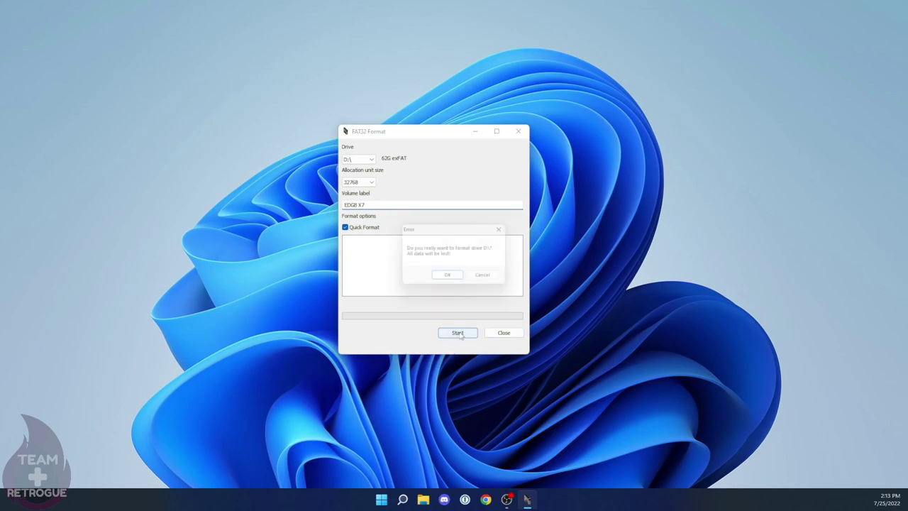
click(451, 278)
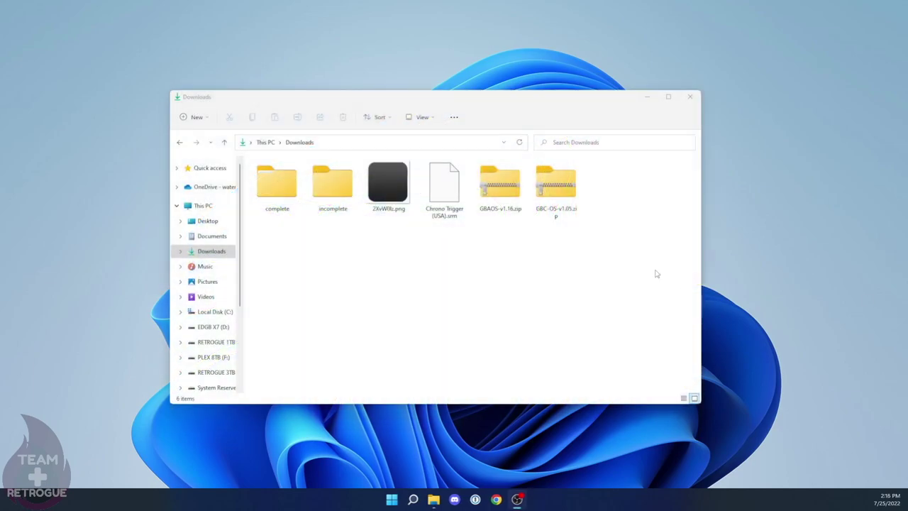
Step: Extract GBAOS-v1.16.zip and GBC-OS-v1.05.zip within the Downloads folder
right_click(501, 197)
click(546, 268)
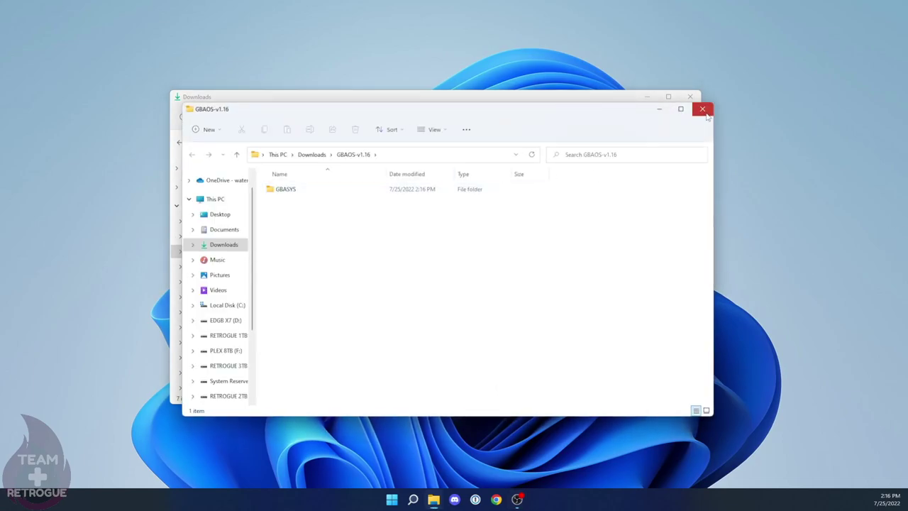
click(700, 107)
right_click(560, 191)
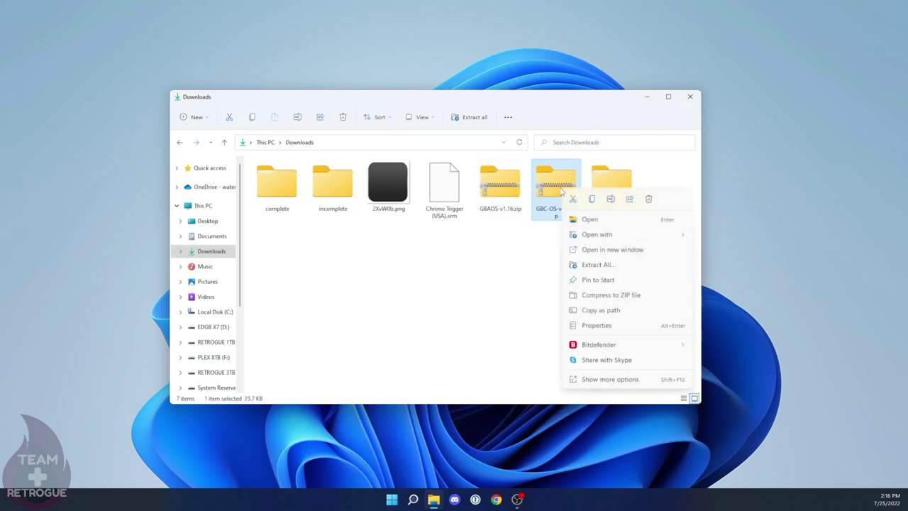
click(607, 265)
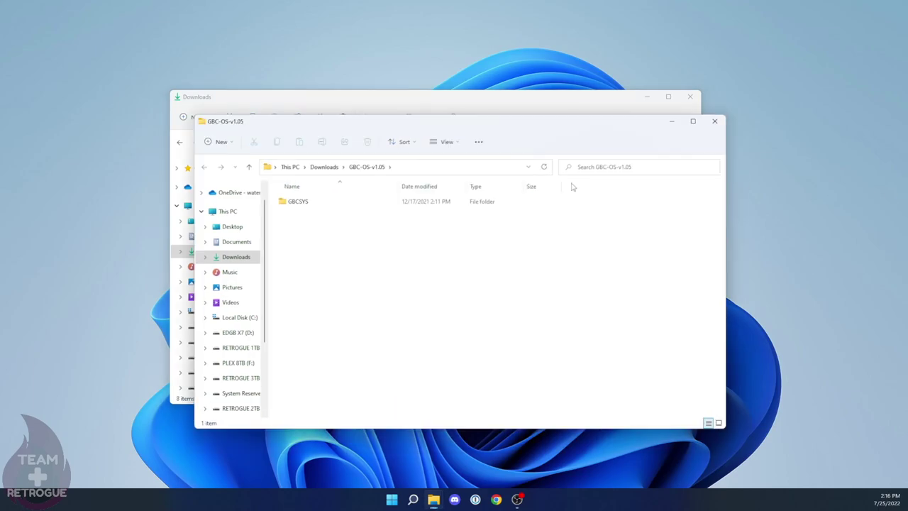
Step: Inspect the contents of the GBCSYS folder in the extracted GBC-OS-v1.05 folder and close that window
double_click(322, 204)
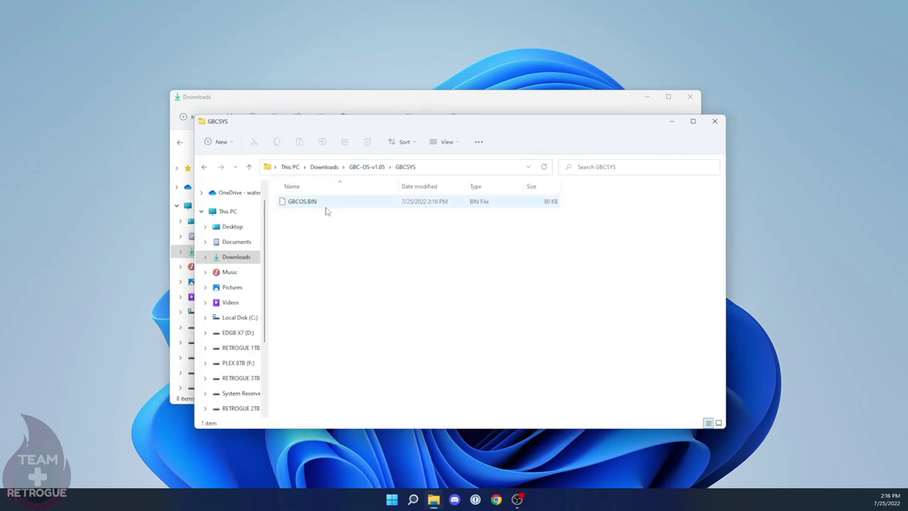
click(379, 171)
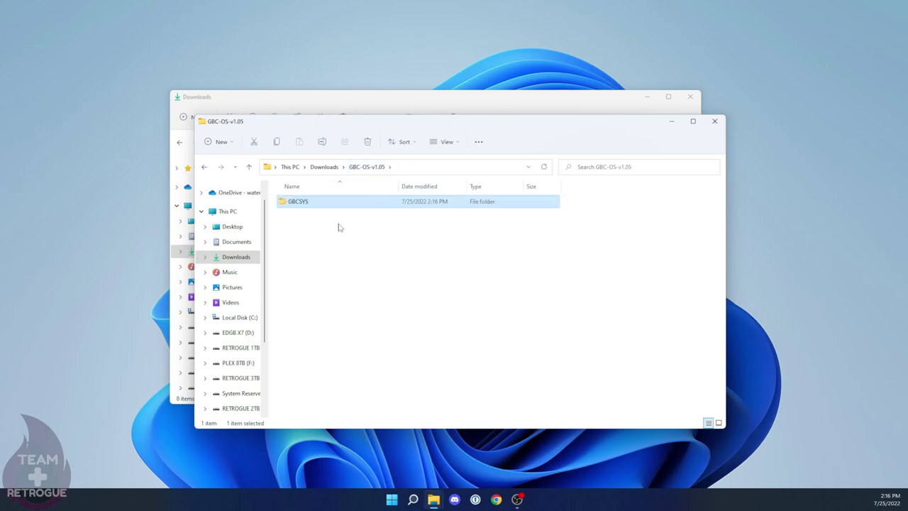
click(716, 122)
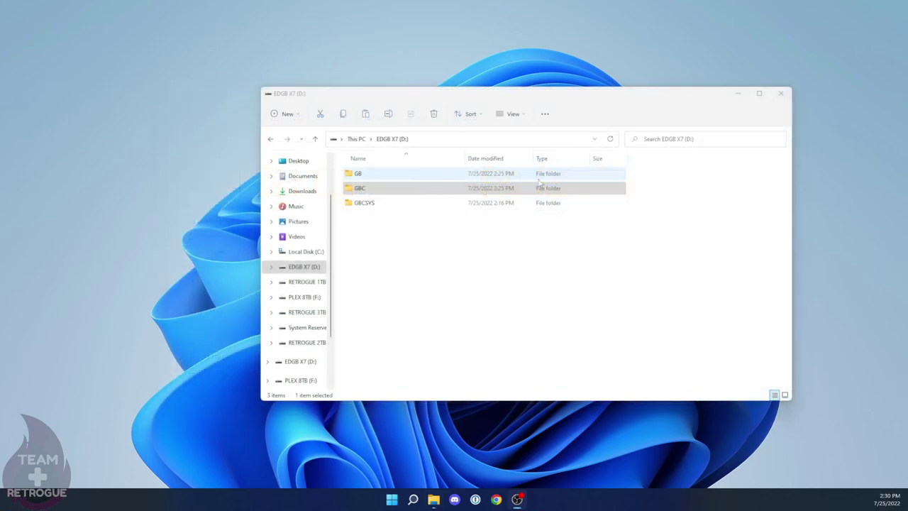
Step: Review the GB, GBC and GBCSYS folders on the EDGB X7 drive and browse the game files in GB
click(384, 191)
click(379, 177)
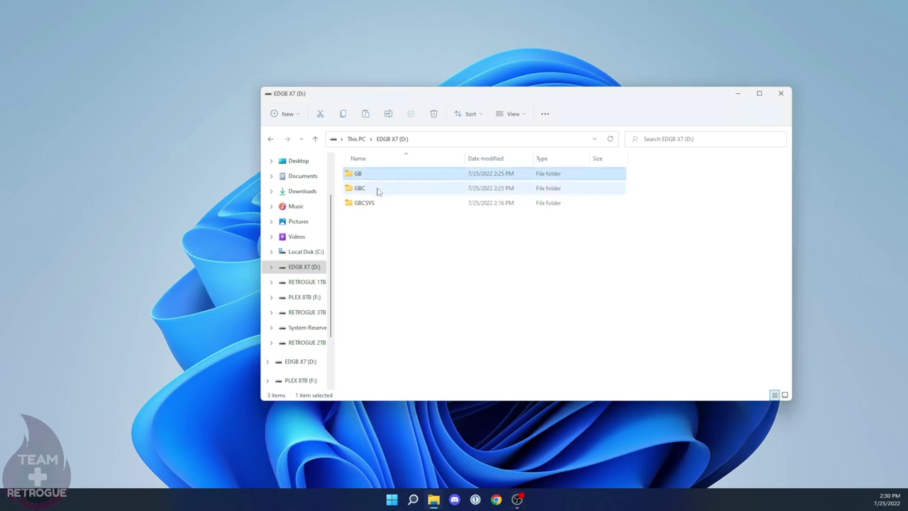
click(377, 190)
click(377, 205)
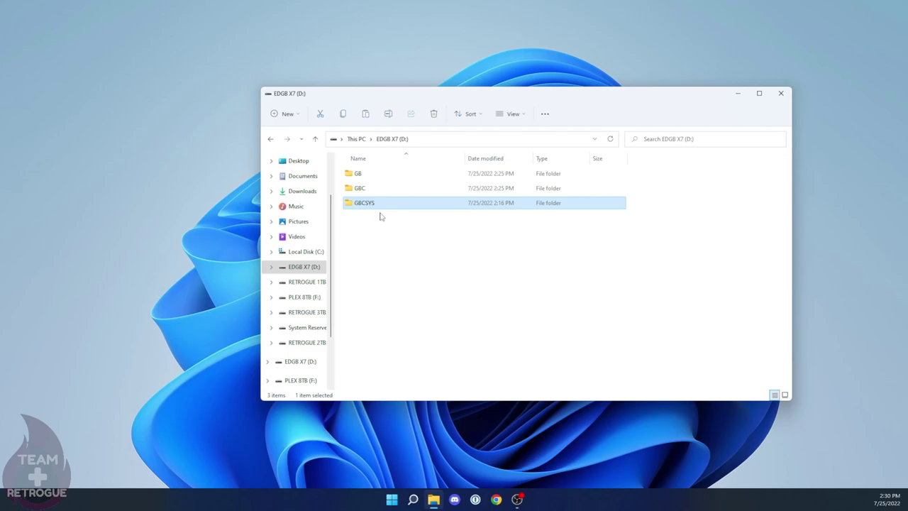
ctrl+click(368, 174)
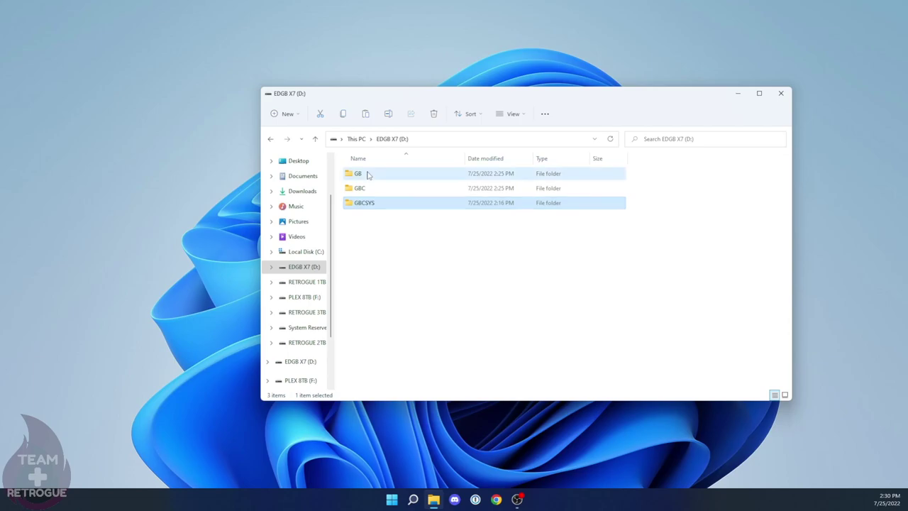
double_click(368, 175)
scroll(468, 228, down, 5)
scroll(468, 226, down, 3)
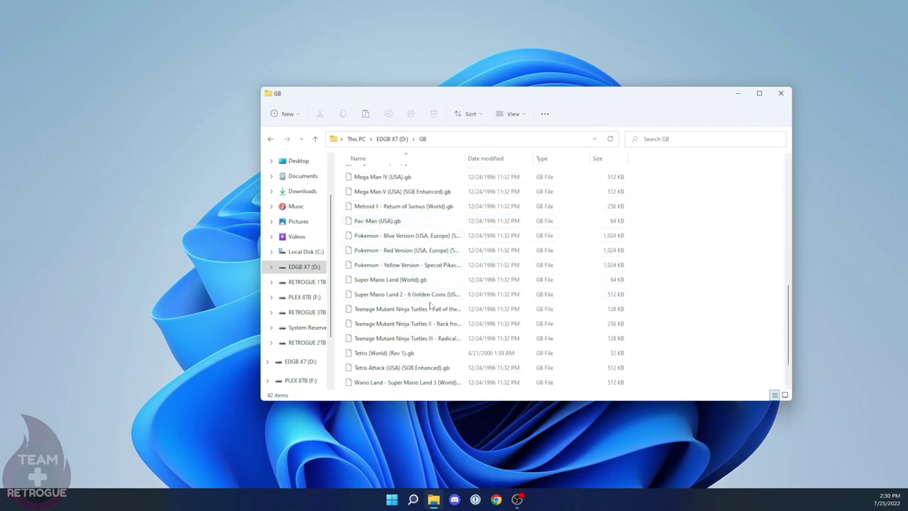
click(388, 139)
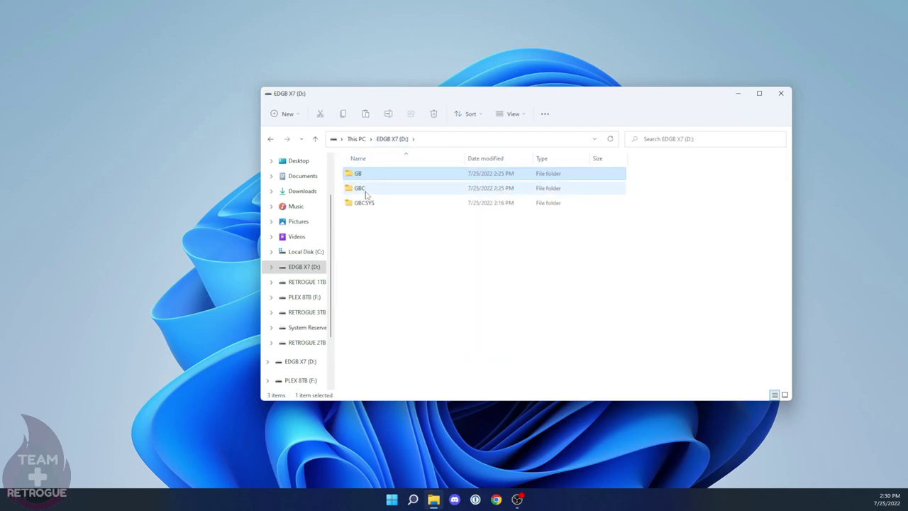
Step: Browse the game files in the GBC folder and return to the root of the EDGB X7 drive
double_click(360, 188)
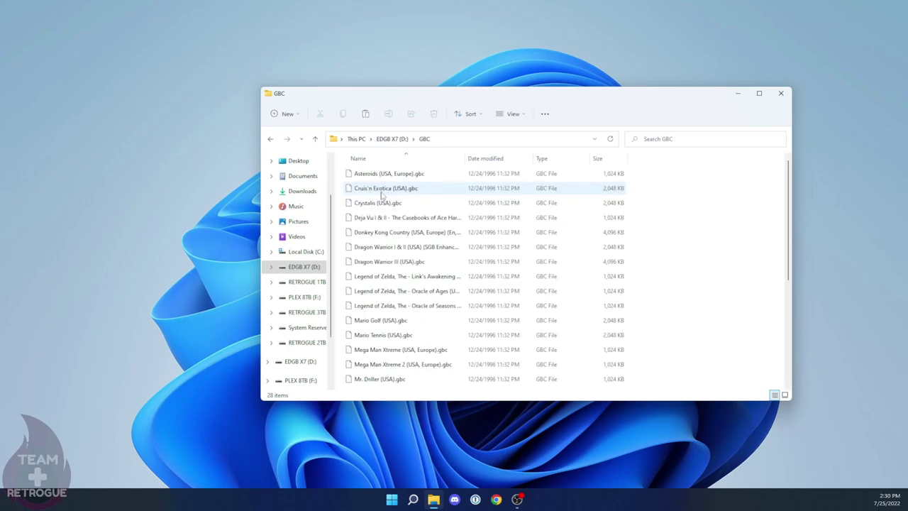
scroll(440, 185, down, 2)
scroll(440, 186, down, 3)
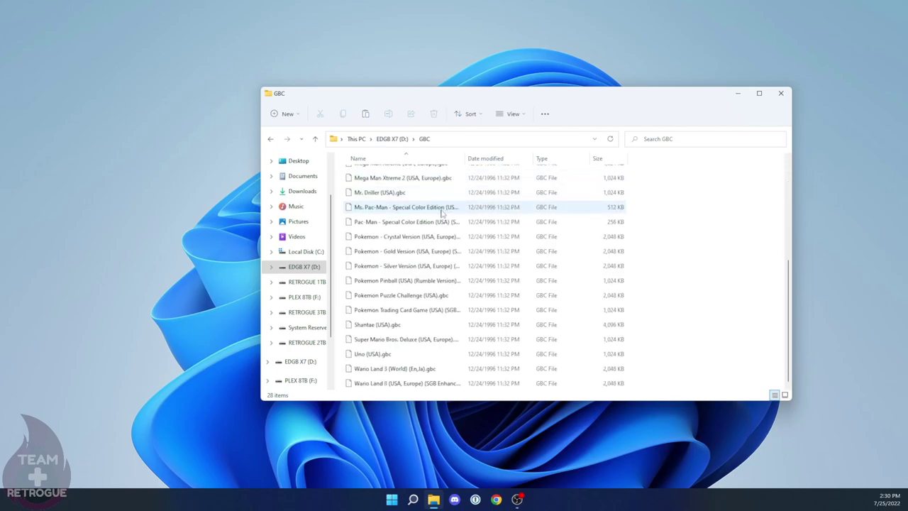
click(393, 139)
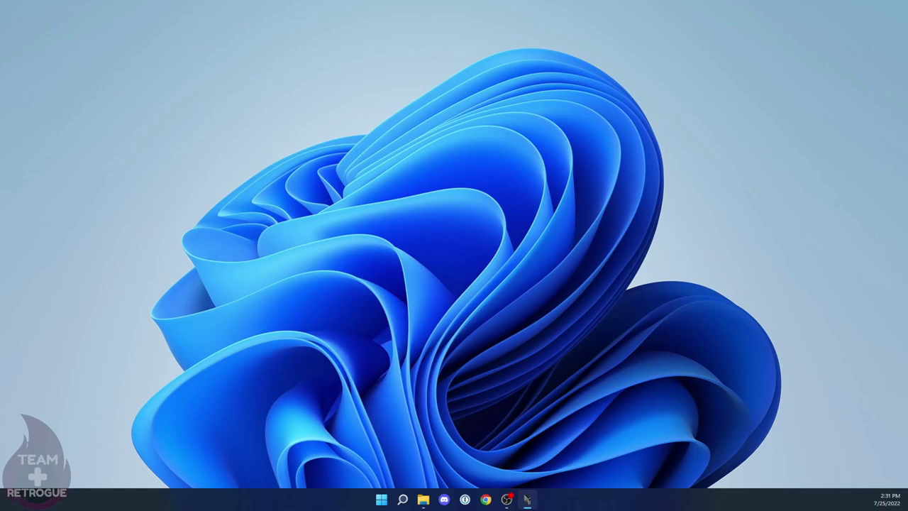
Step: Quick-format drive D: as FAT32 with allocation unit size 32768 and the volume label EDGBA MINI
drag(490, 138, 421, 145)
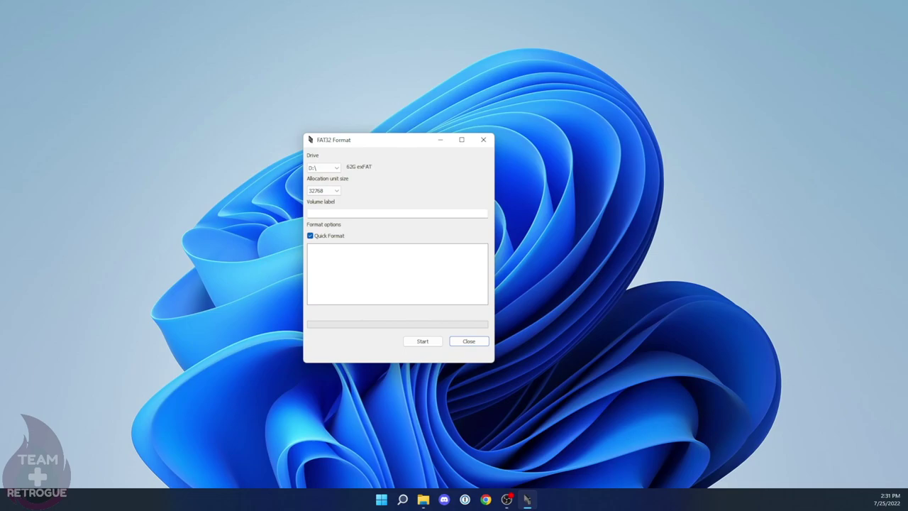
click(332, 191)
click(332, 214)
text(EDGBA MINI)
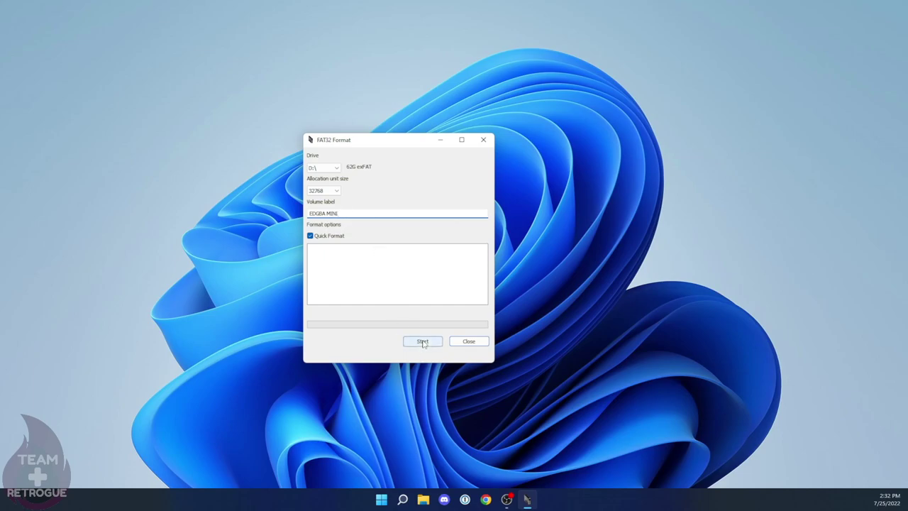
click(423, 343)
click(449, 279)
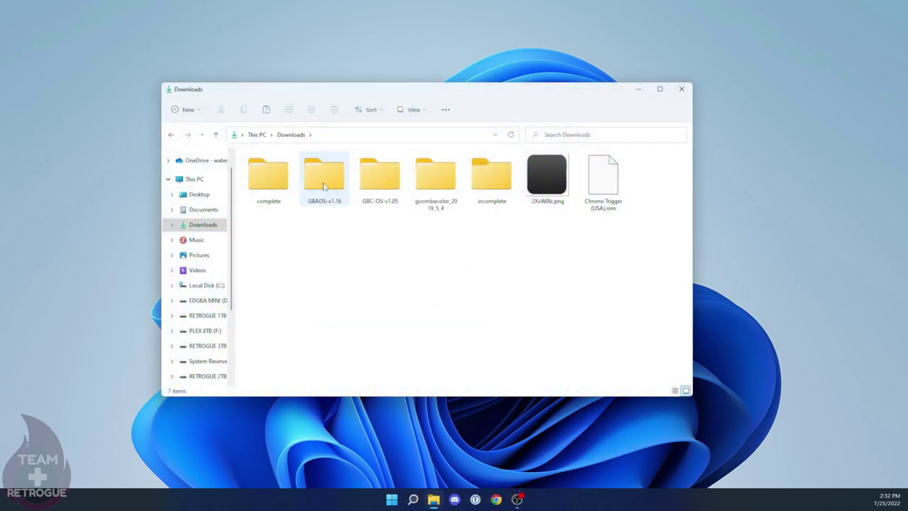
Step: Read readme.txt in the GBASYS emu folder of GBAOS-v1.16 for the supported emulators and naming rules, and close it
double_click(324, 186)
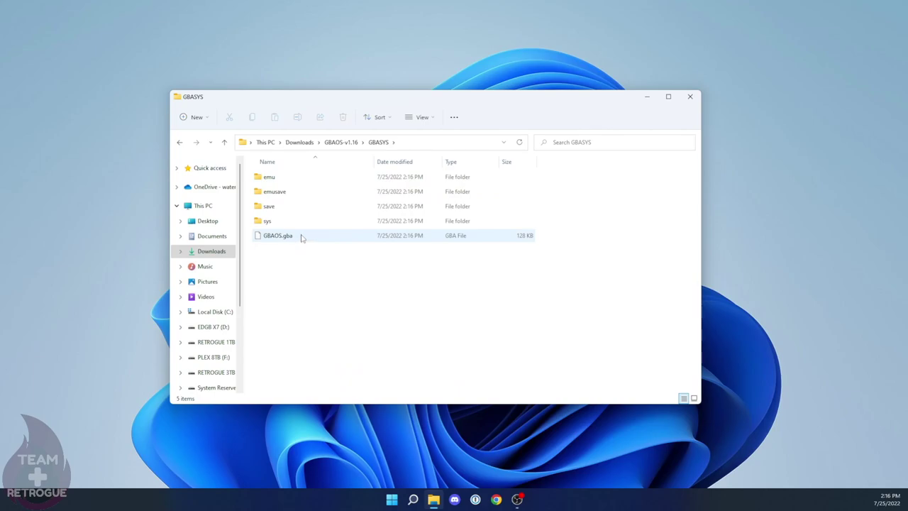
double_click(276, 177)
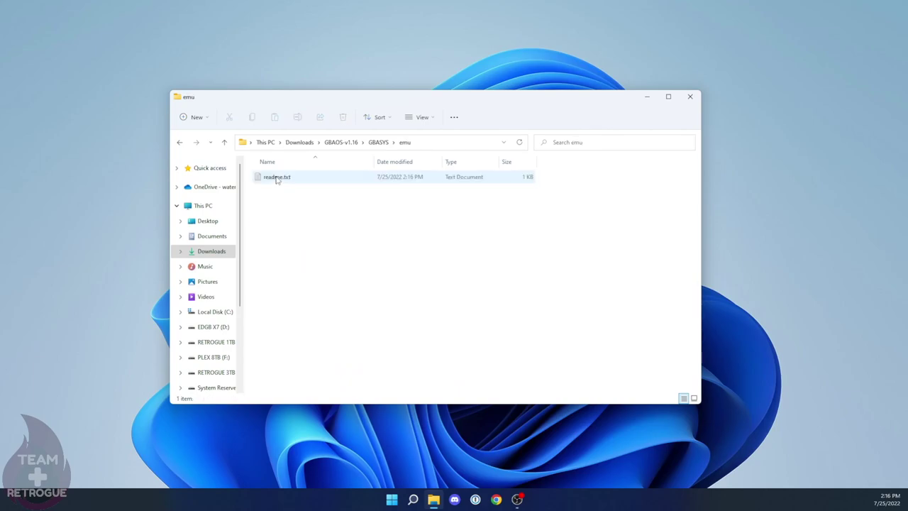
double_click(278, 178)
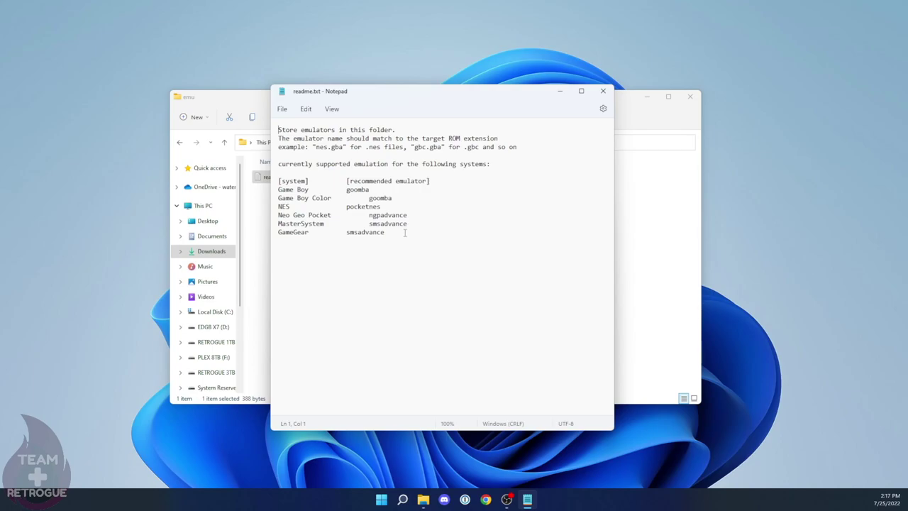
click(602, 92)
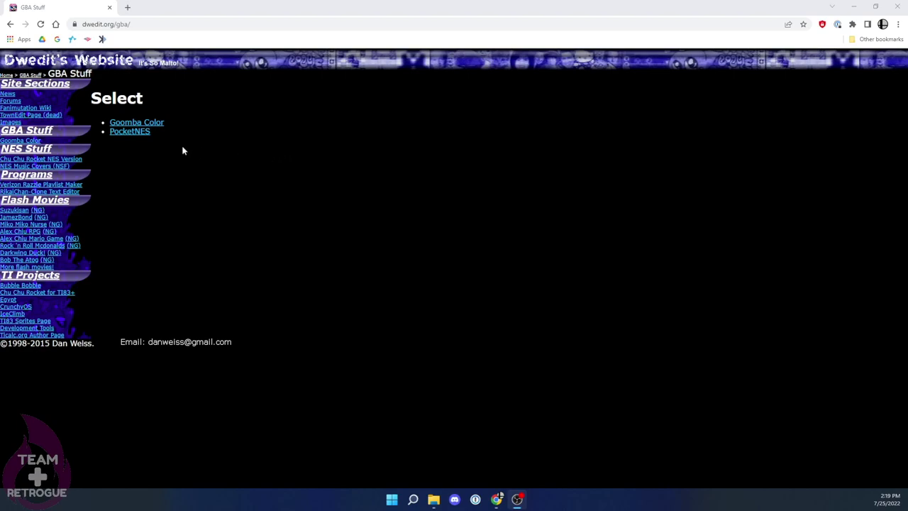
Step: Download Goomba Color version 2019-05-04 from its page on Dwedit's Website and return to the GBA Stuff section
click(156, 124)
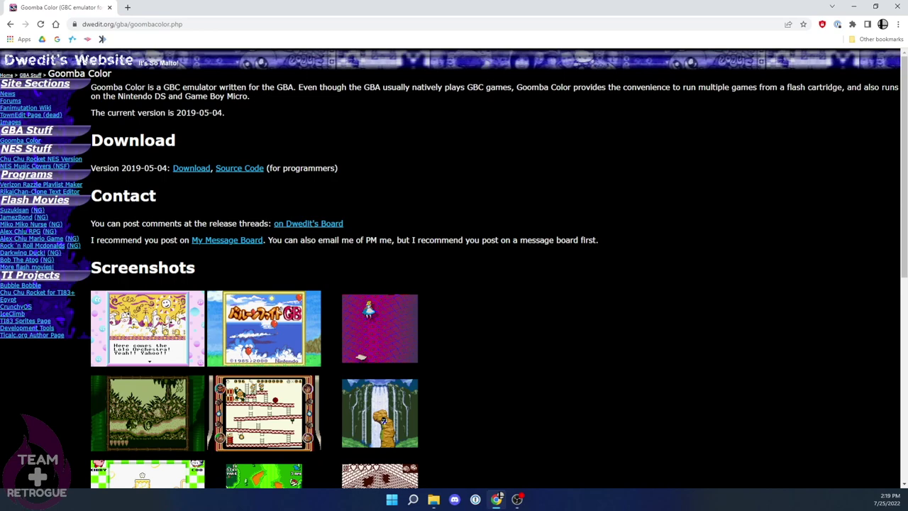
click(192, 168)
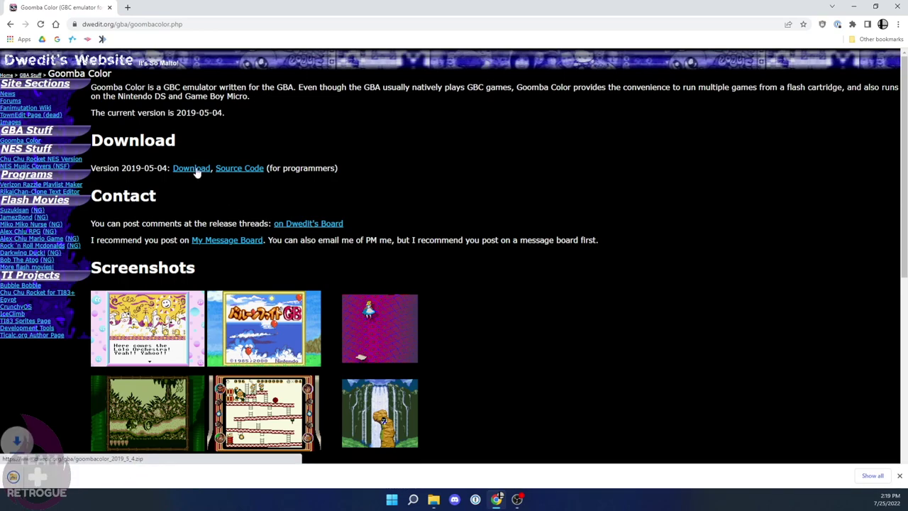
click(74, 129)
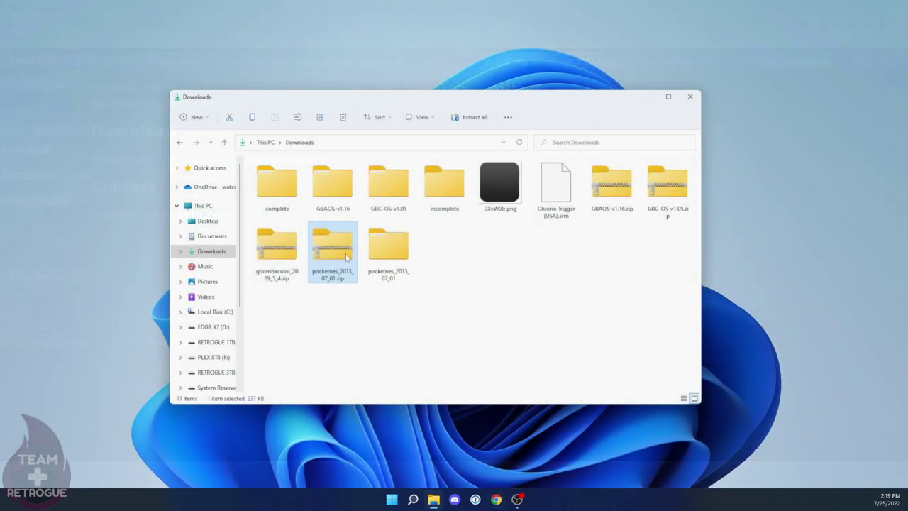
Step: Delete the pocketnes_2013_07_01.zip archive from the Downloads folder
right_click(346, 256)
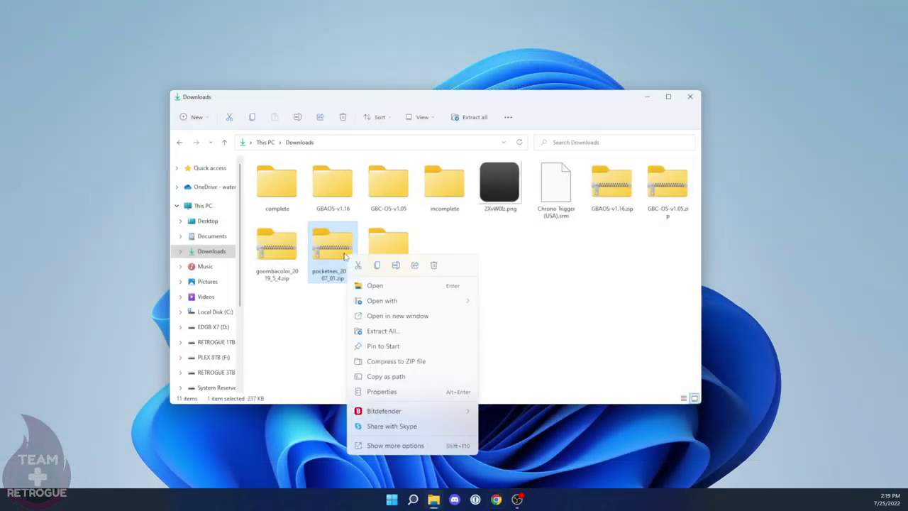
click(433, 265)
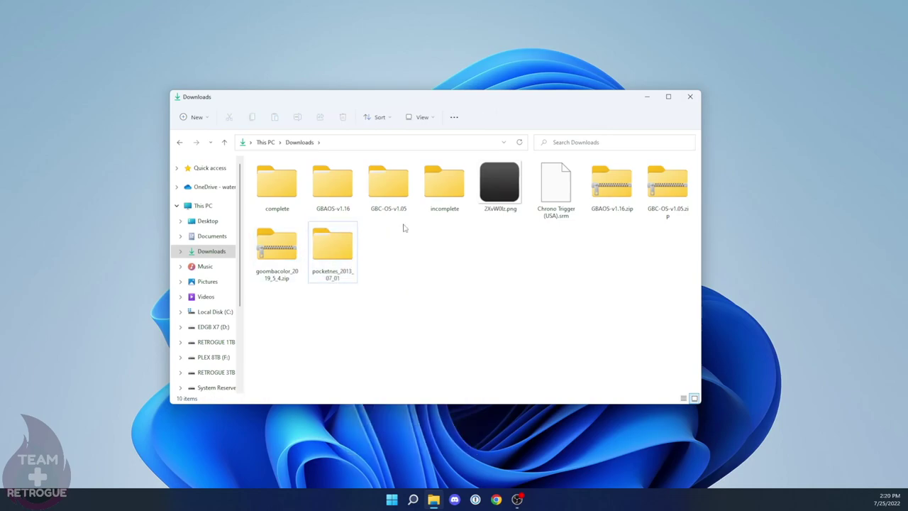
Step: Delete the GBAOS-v1.16.zip and GBC-OS-v1.05.zip archives from Downloads and extract goombacolor_2019_5_4.zip
click(667, 202)
right_click(601, 193)
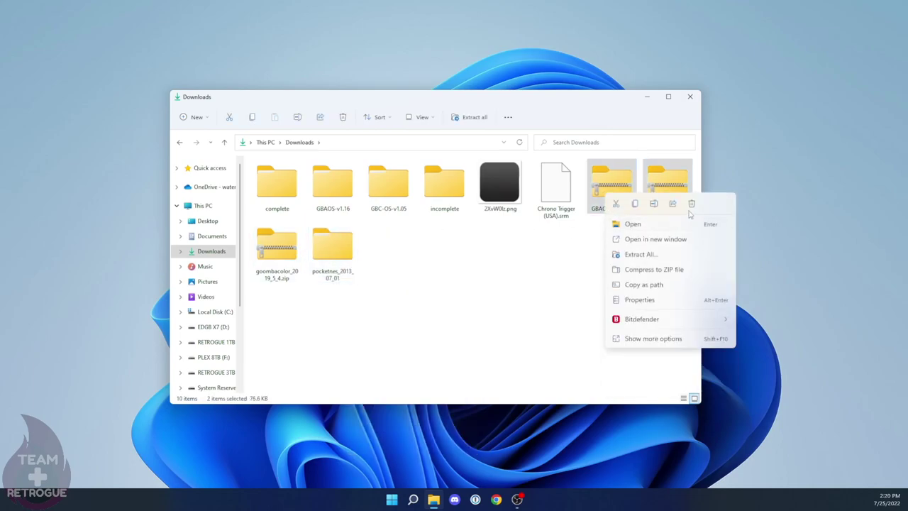
click(690, 211)
right_click(609, 189)
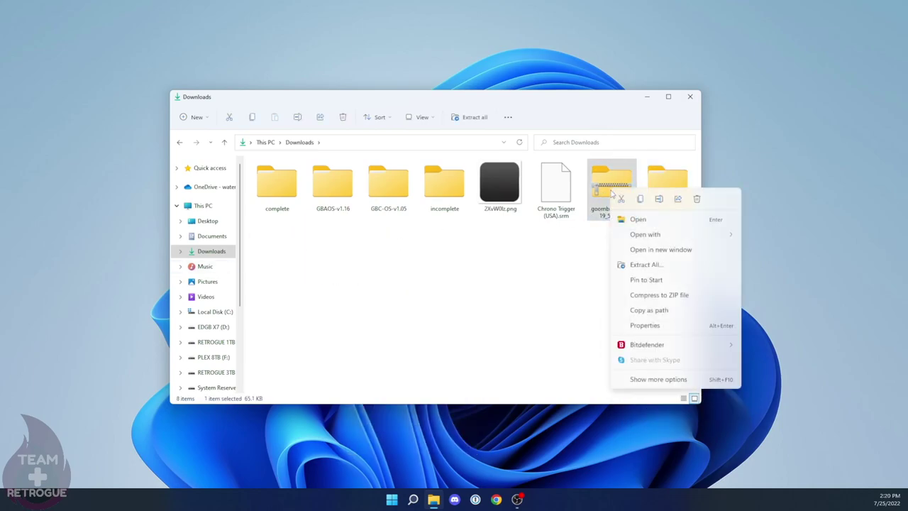
click(644, 265)
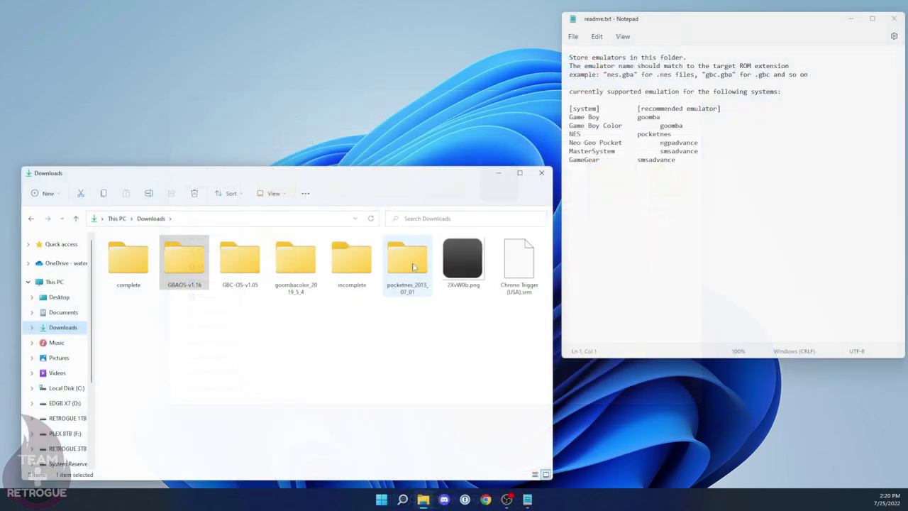
Step: Copy pocketnes.gba from the pocketnes_2013_07_01 folder into the GBASYS emu folder of GBAOS-v1.16
double_click(406, 262)
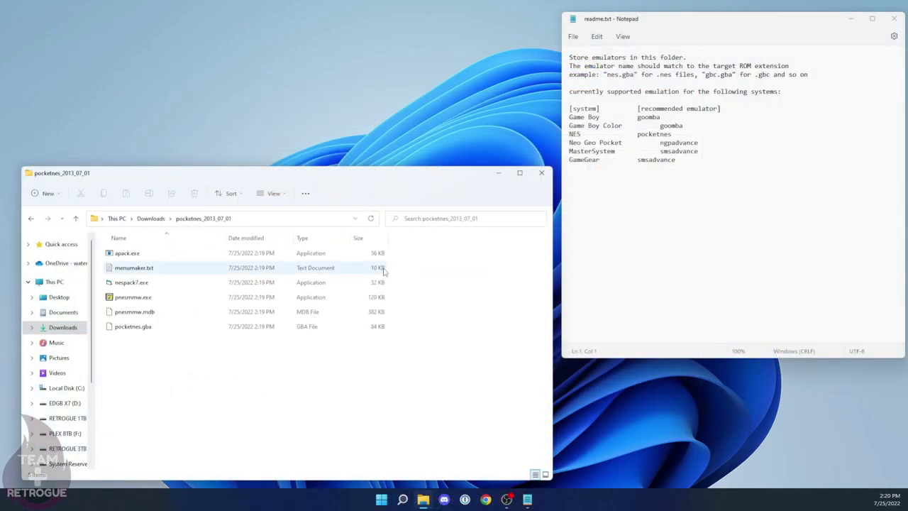
click(152, 325)
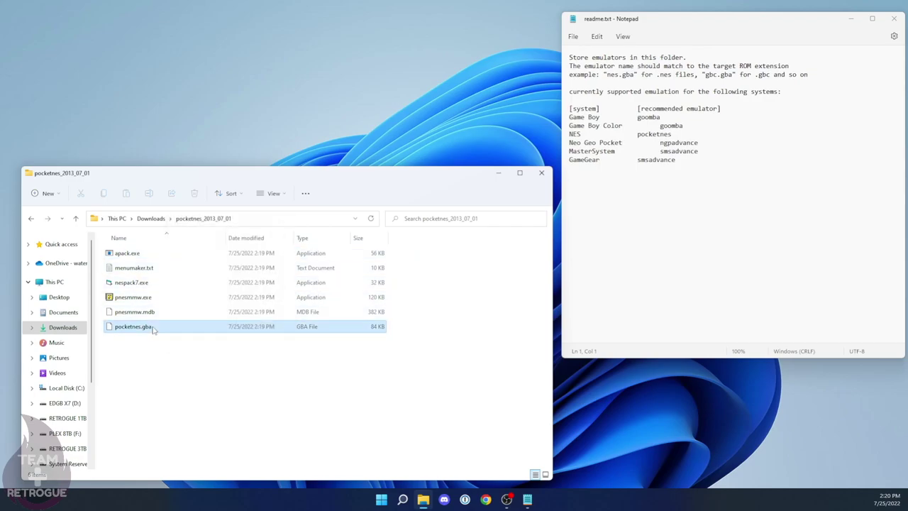
right_click(151, 327)
key(Escape)
click(117, 219)
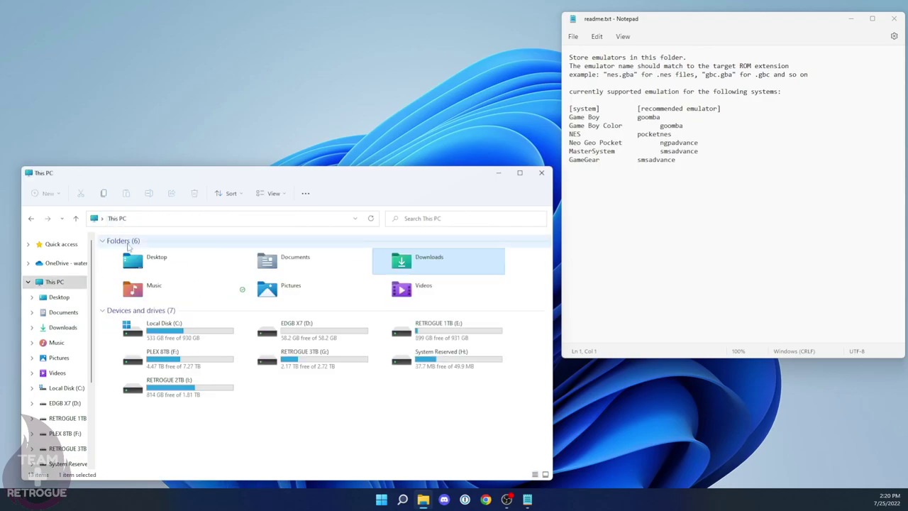
double_click(399, 262)
double_click(189, 261)
double_click(135, 257)
double_click(137, 257)
right_click(159, 280)
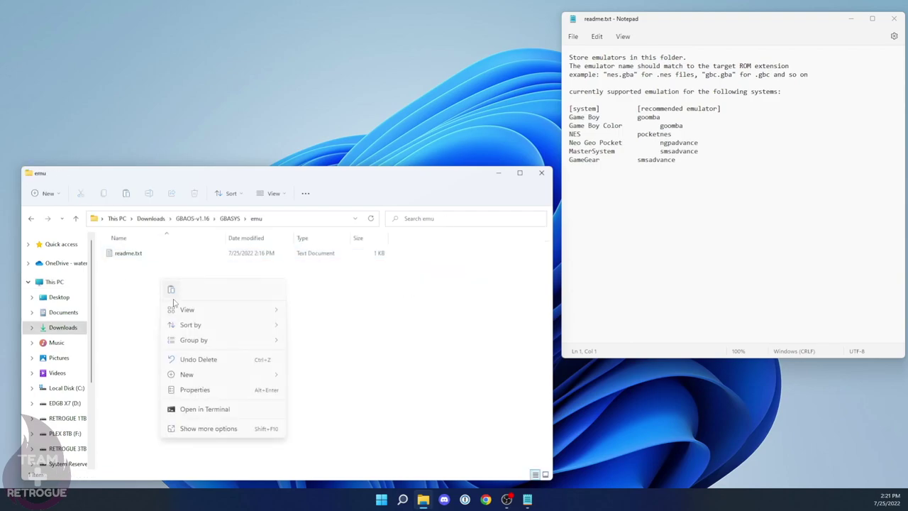
click(171, 290)
Step: Rename pocketnes.gba in the emu folder to nes.gba
right_click(142, 260)
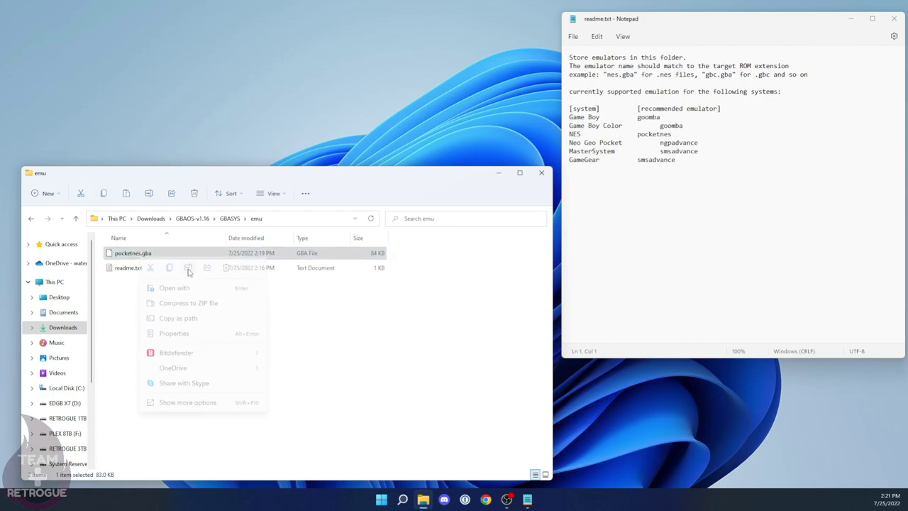
click(187, 265)
text(nes)
key(Return)
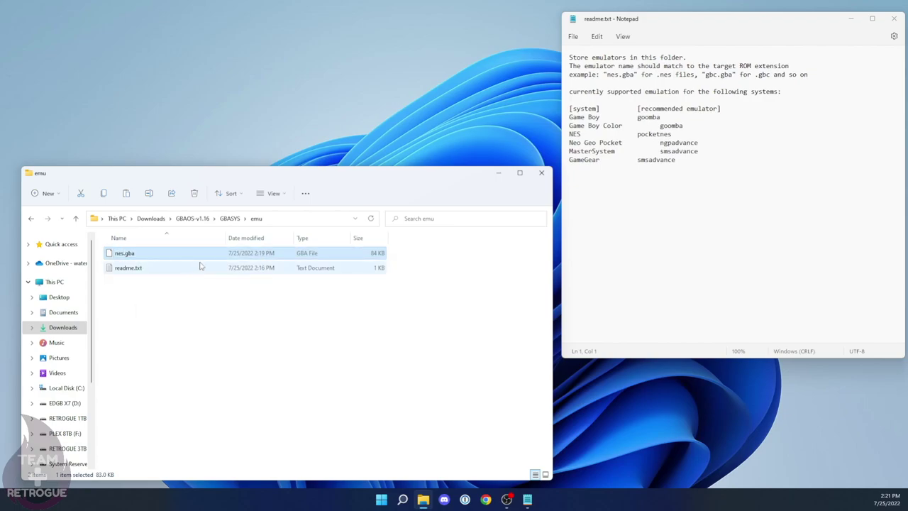
Step: Delete the pocketnes_2013_07_01 folder from Downloads and open the goombacolor_2019_5_4 folder
click(150, 219)
click(408, 268)
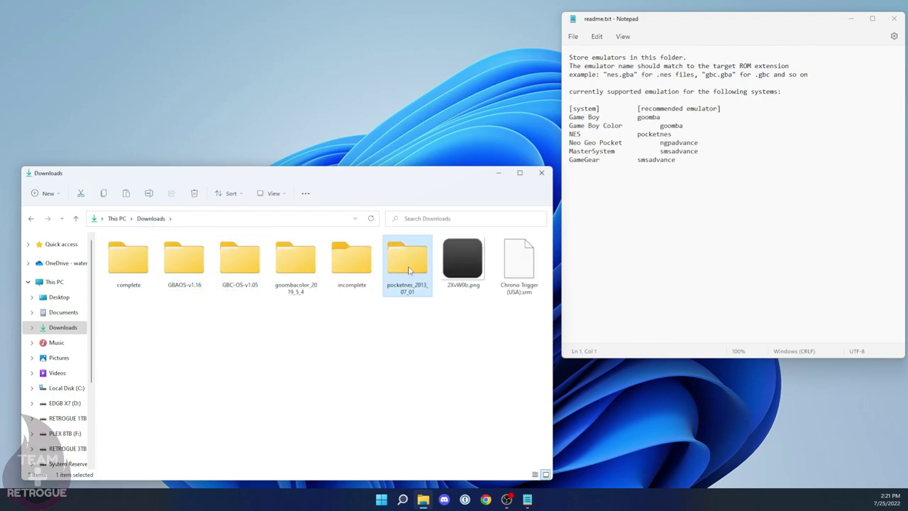
right_click(410, 269)
click(501, 277)
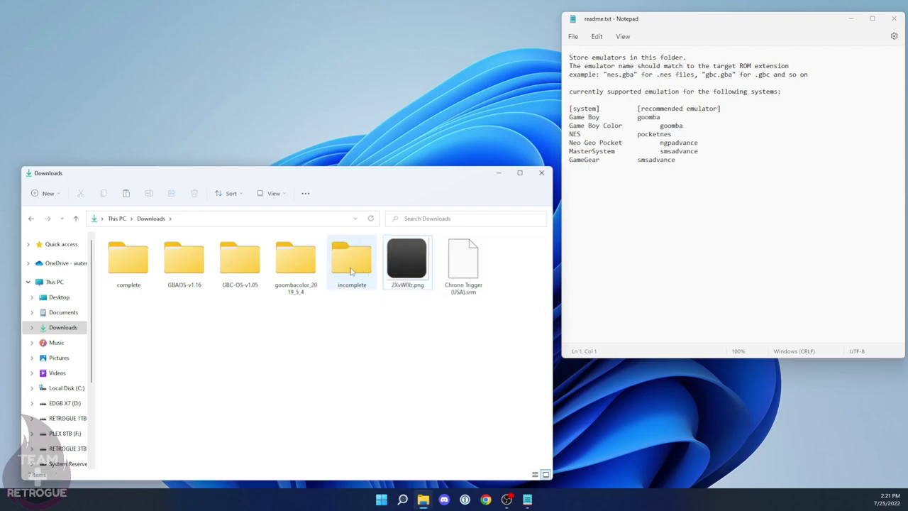
double_click(295, 261)
right_click(149, 273)
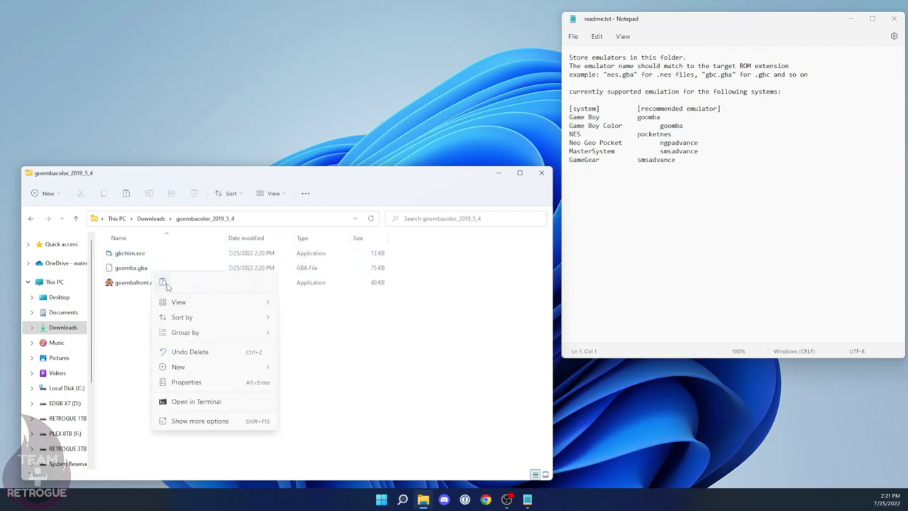
click(164, 283)
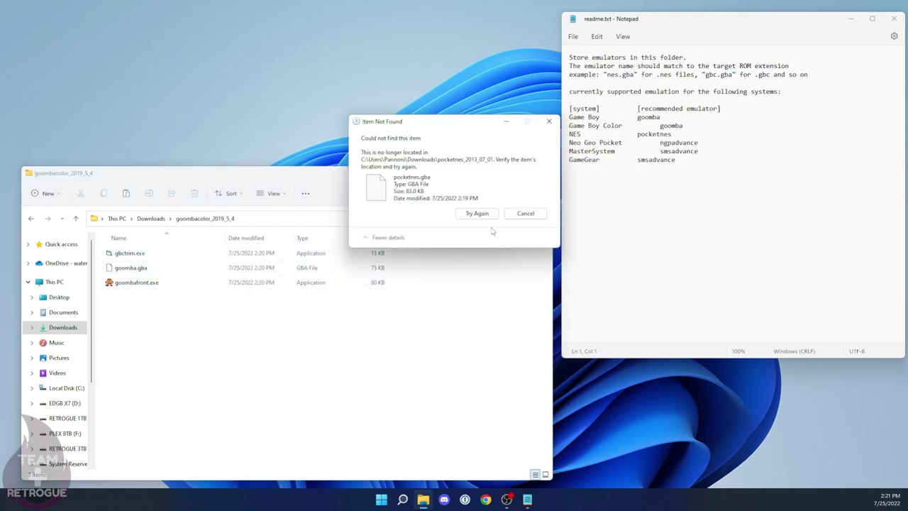
click(526, 214)
Step: Copy goomba.gba from goombacolor_2019_5_4 into the GBASYS emu folder of GBAOS-v1.16 and bring up the file actions for the copy
right_click(172, 269)
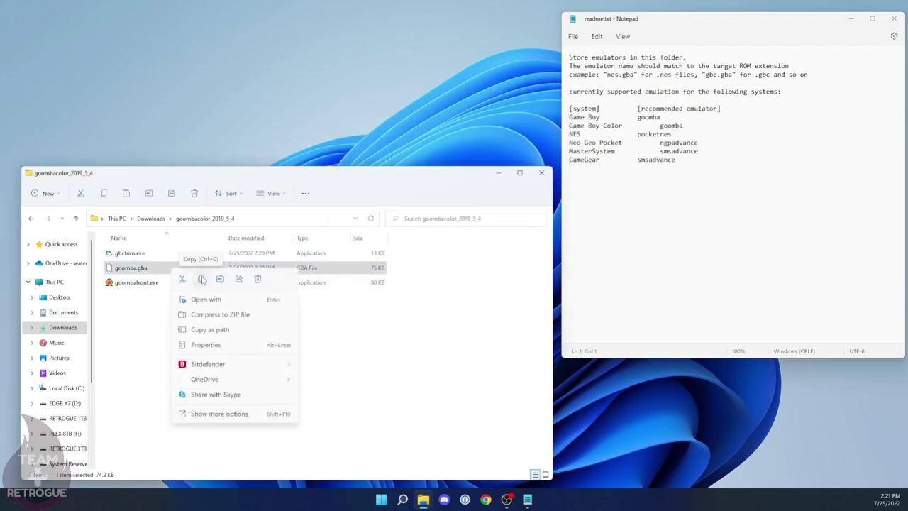
click(201, 279)
click(151, 219)
double_click(155, 258)
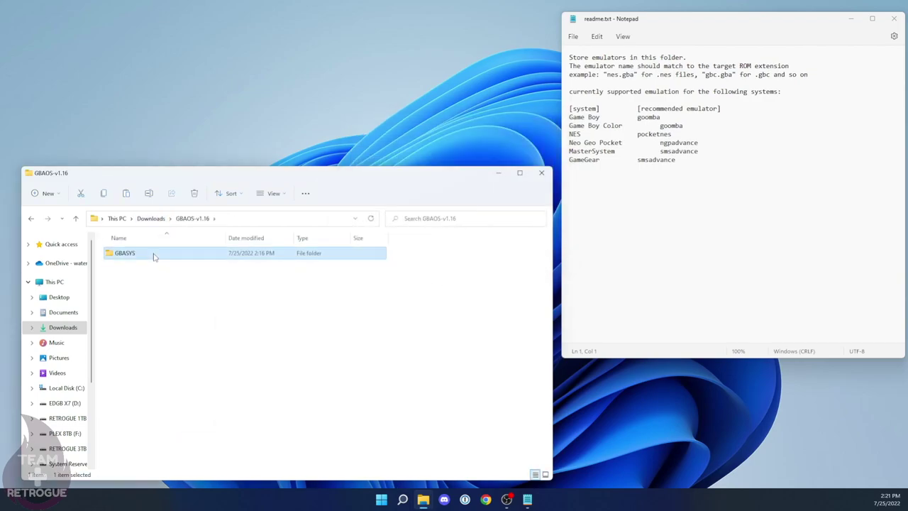
double_click(117, 254)
double_click(131, 256)
right_click(145, 301)
click(152, 308)
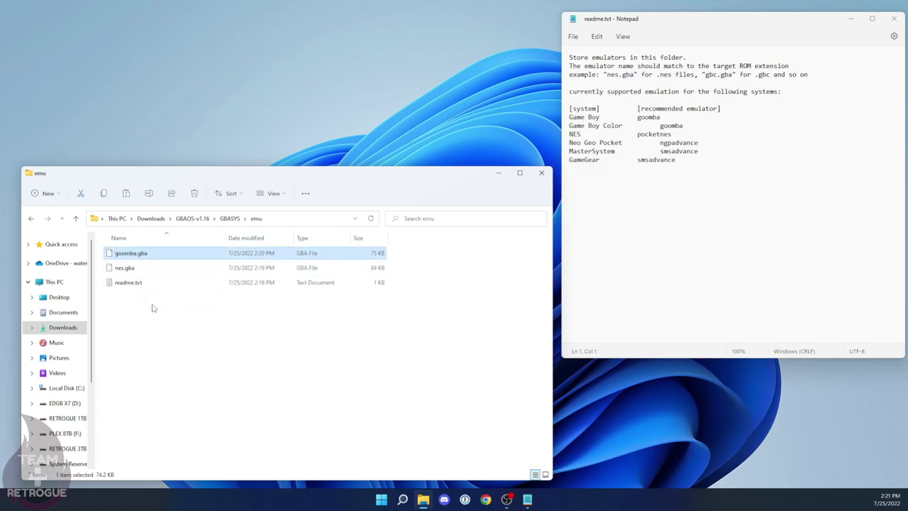
right_click(144, 257)
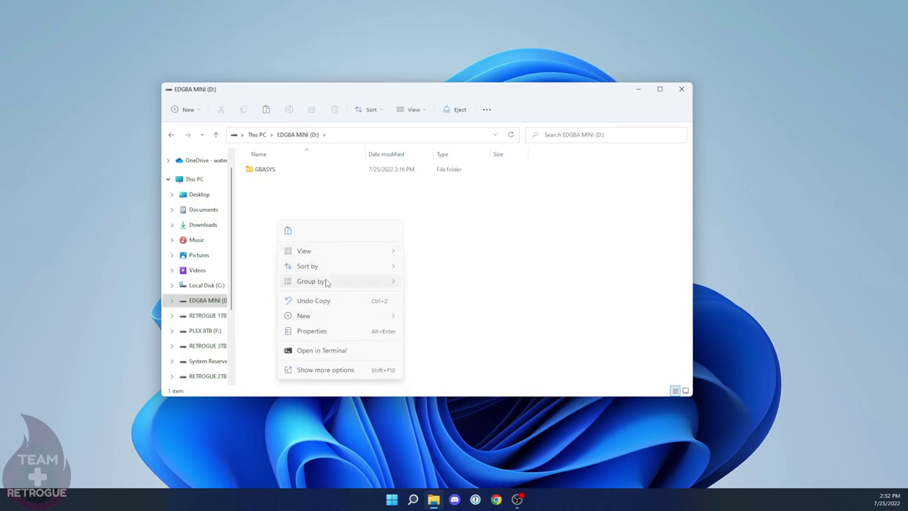
Step: Create two folders named GBA and GBC in the root of the EDGBA MINI (D:) drive
mouse_move(341, 316)
click(425, 317)
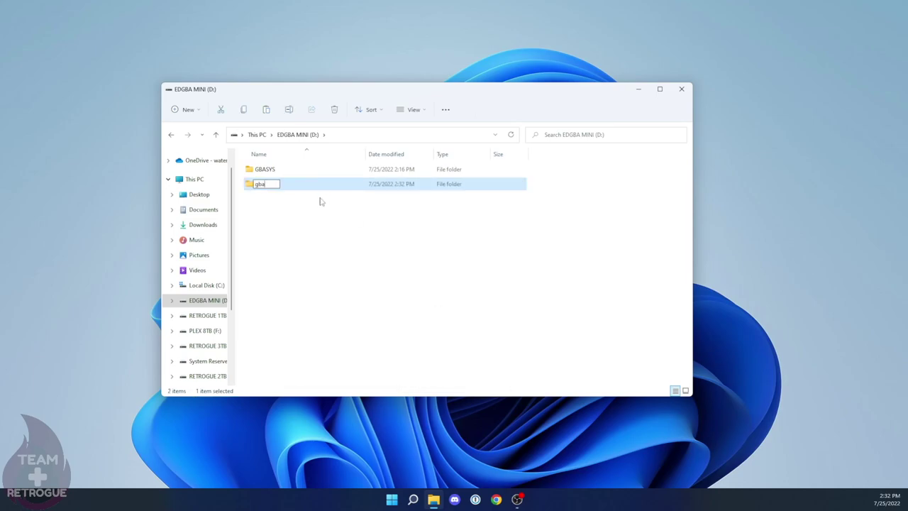
right_click(284, 207)
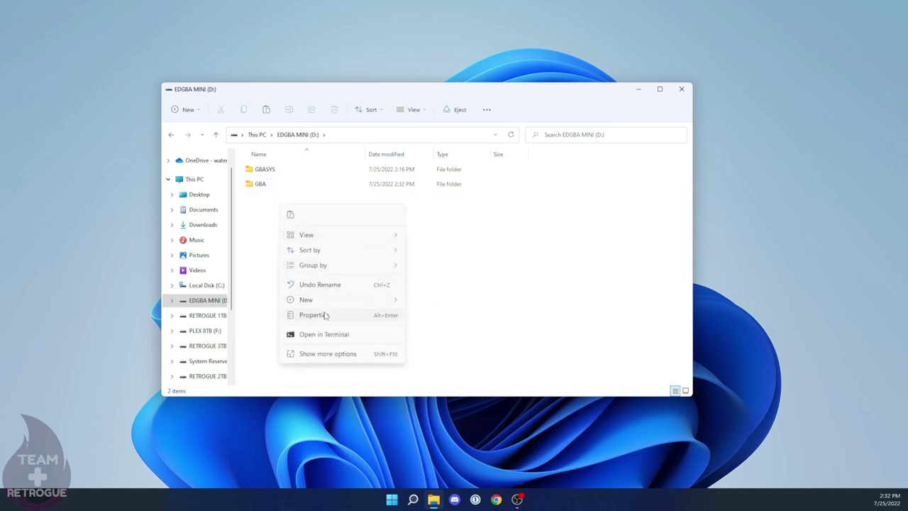
mouse_move(334, 300)
click(429, 300)
text(GBC)
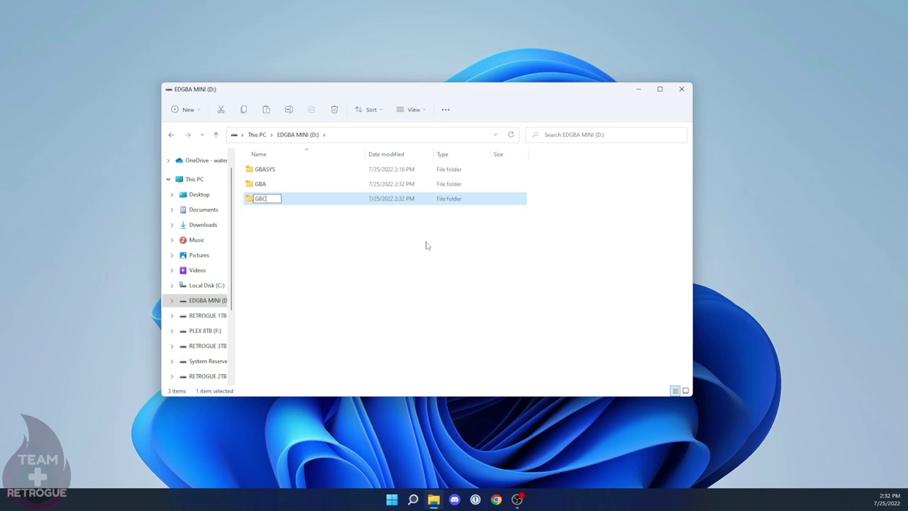
Step: Create two more folders named GB and NES in the root of the EDGBA MINI (D:) drive
right_click(278, 221)
mouse_move(312, 316)
click(426, 317)
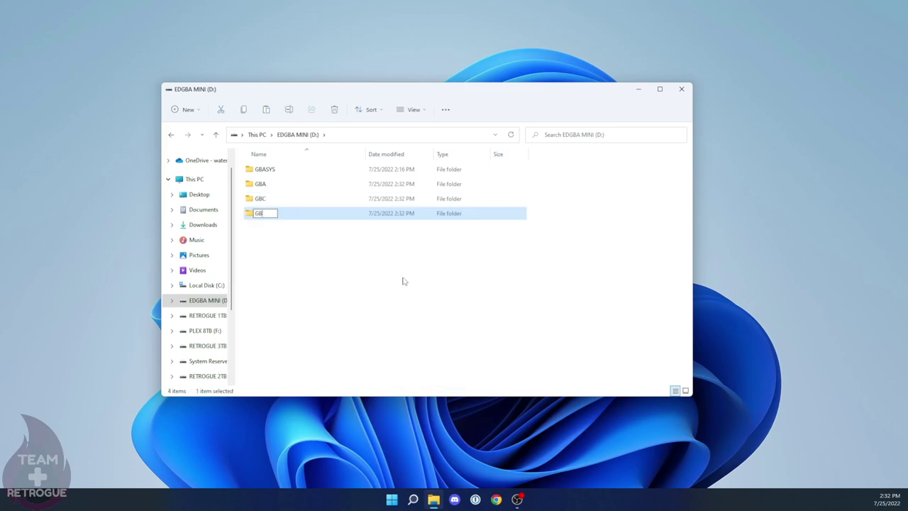
click(260, 249)
right_click(255, 235)
mouse_move(298, 331)
click(405, 331)
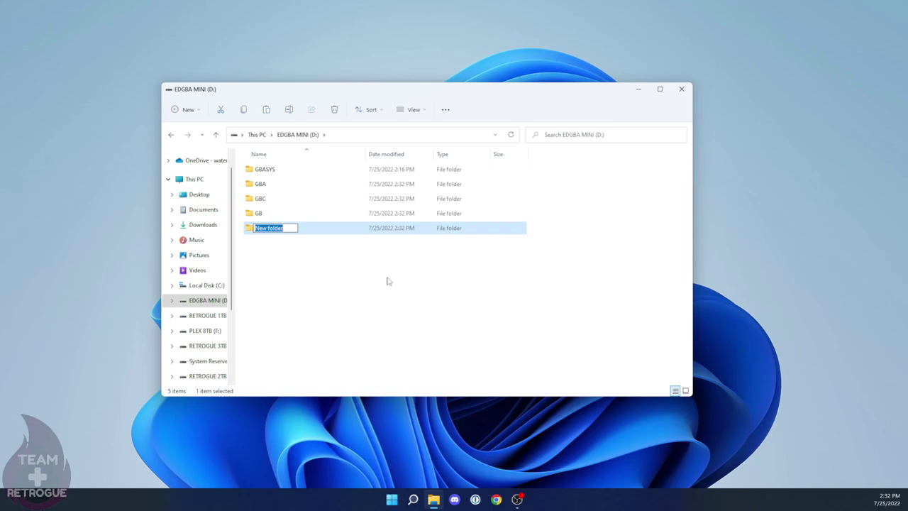
text(NES)
click(369, 287)
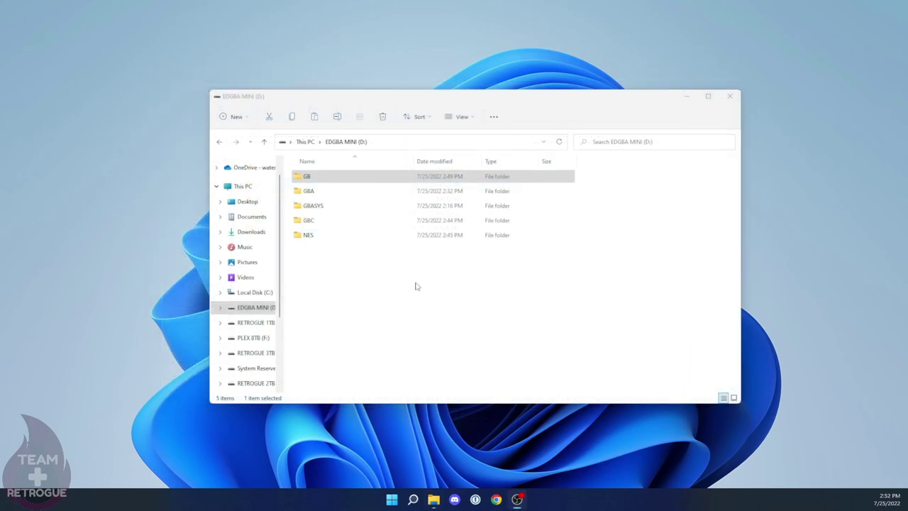
Step: Check the emulator files in the emu folder inside GBASYS on the EDGBA MINI (D:) drive
click(308, 265)
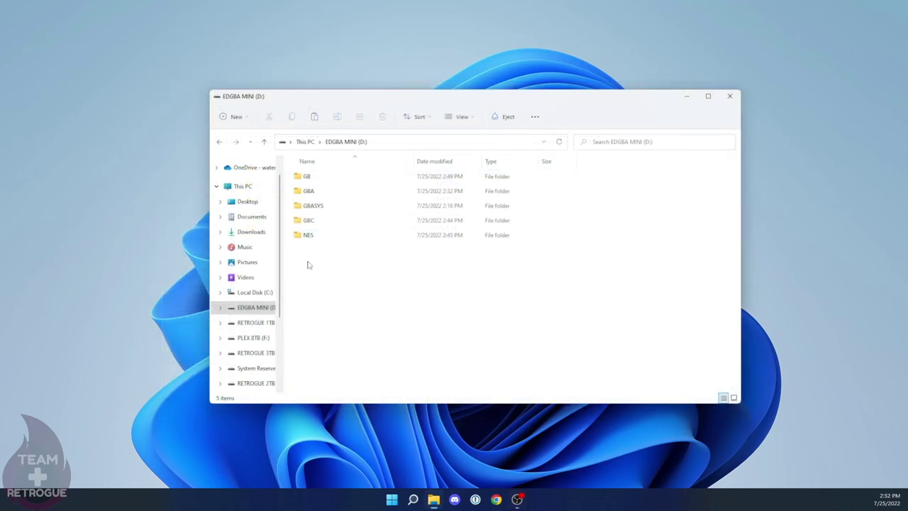
click(314, 207)
double_click(313, 207)
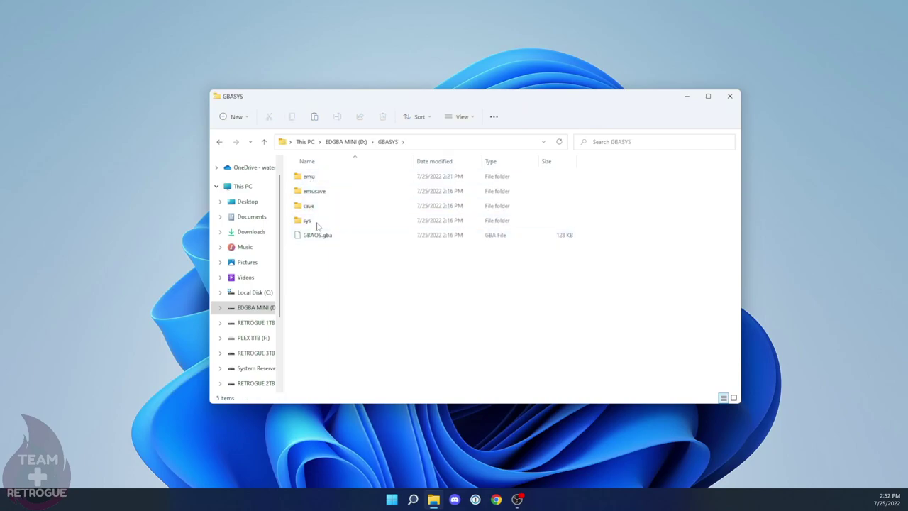
click(314, 181)
double_click(313, 181)
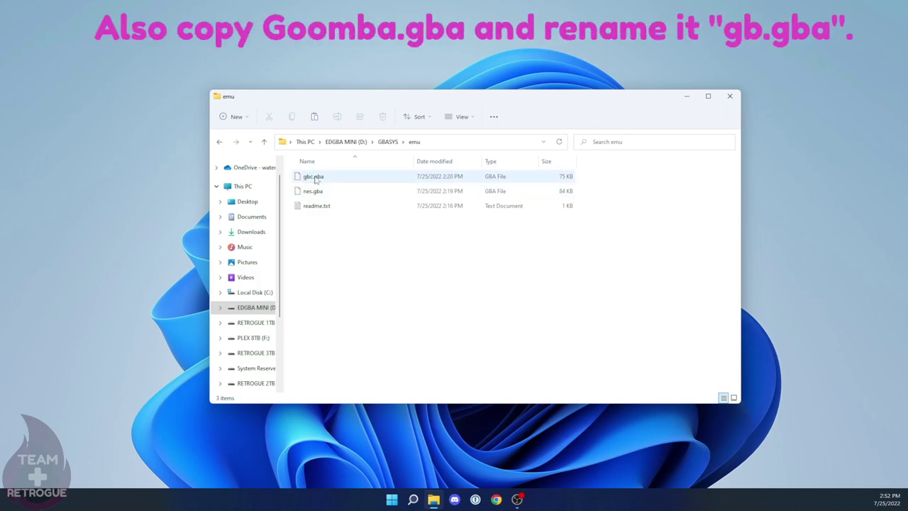
Step: Look through the games in the card's GB, GBA and GBC folders and return to the root of the drive
click(345, 142)
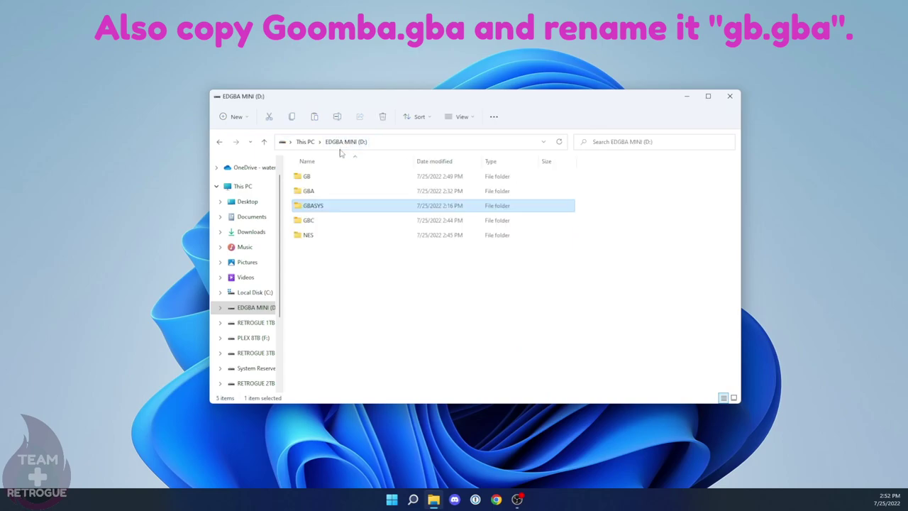
double_click(313, 178)
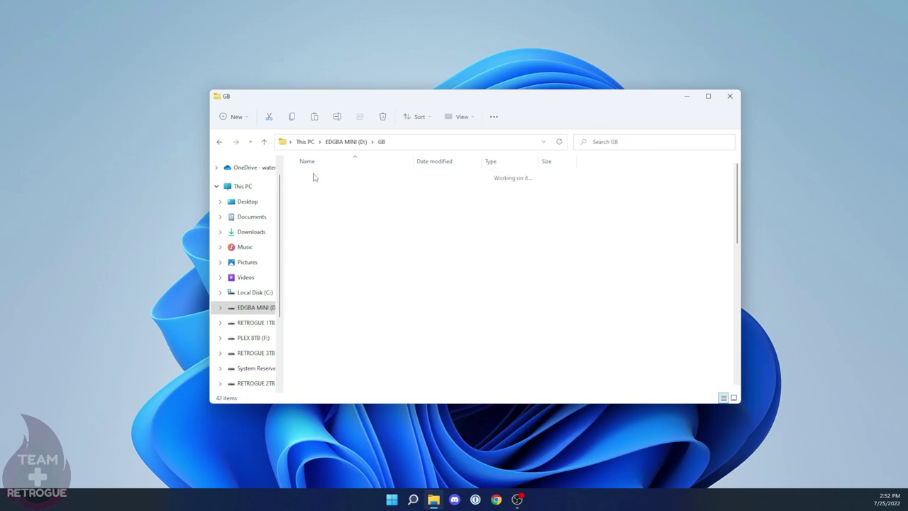
click(341, 142)
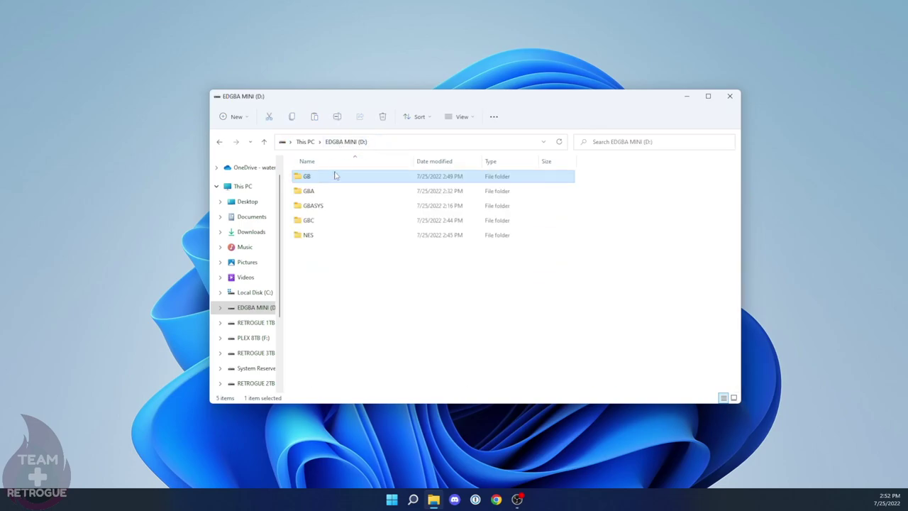
double_click(319, 192)
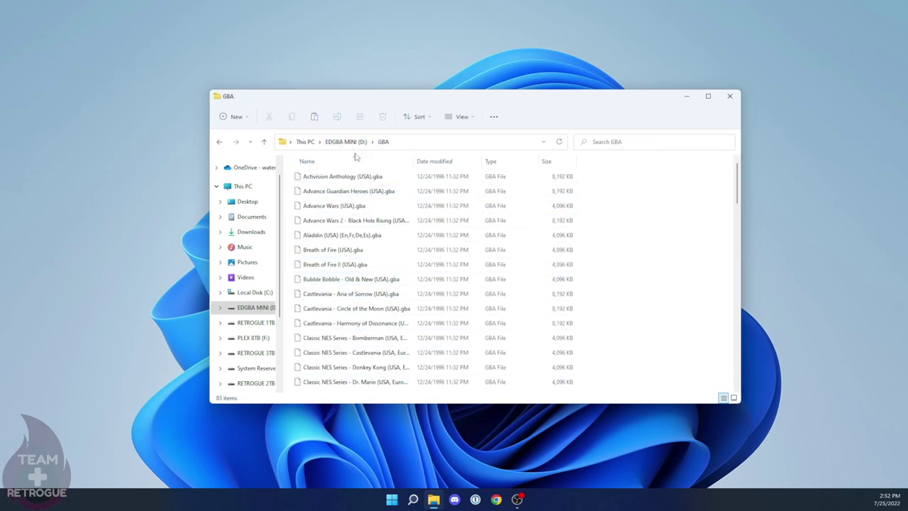
click(353, 142)
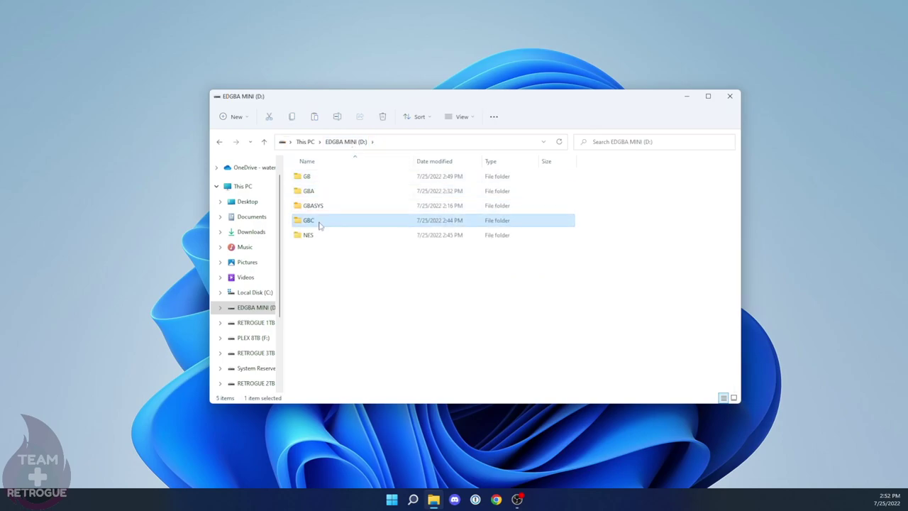
double_click(317, 221)
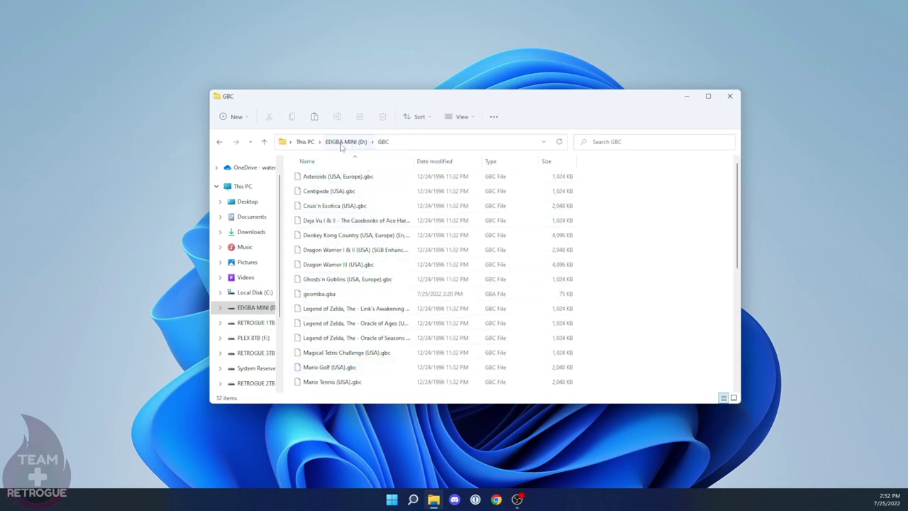
click(342, 142)
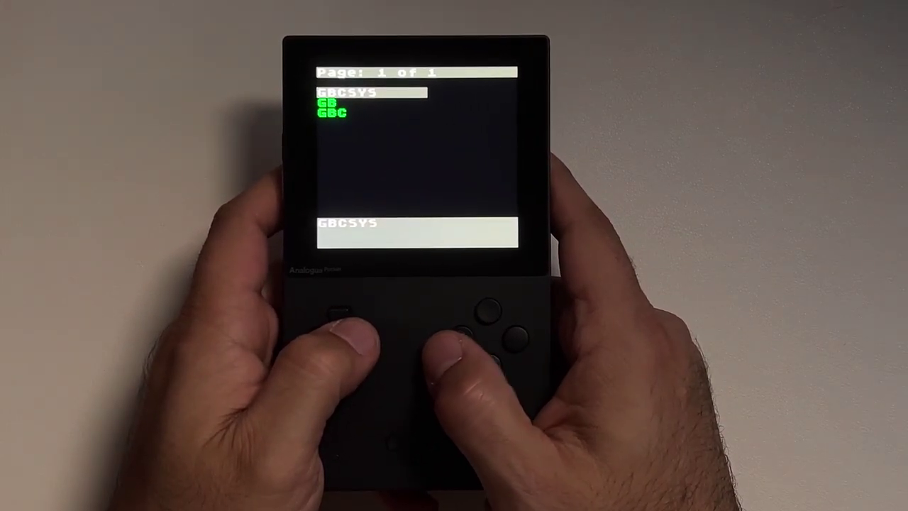
key(Down)
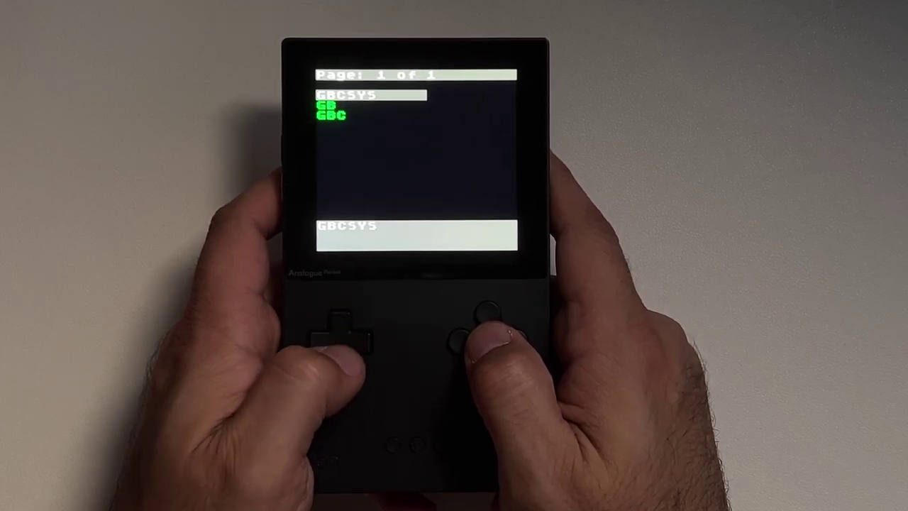
key(Return)
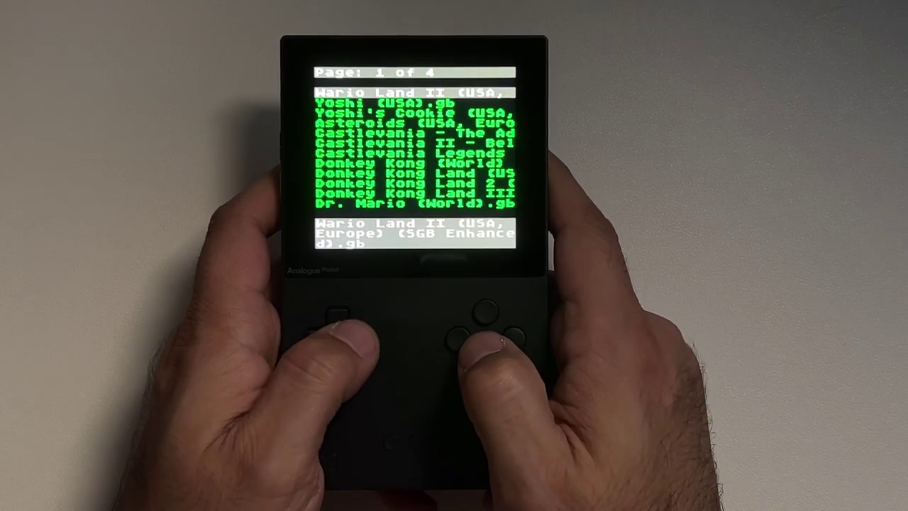
key(Right)
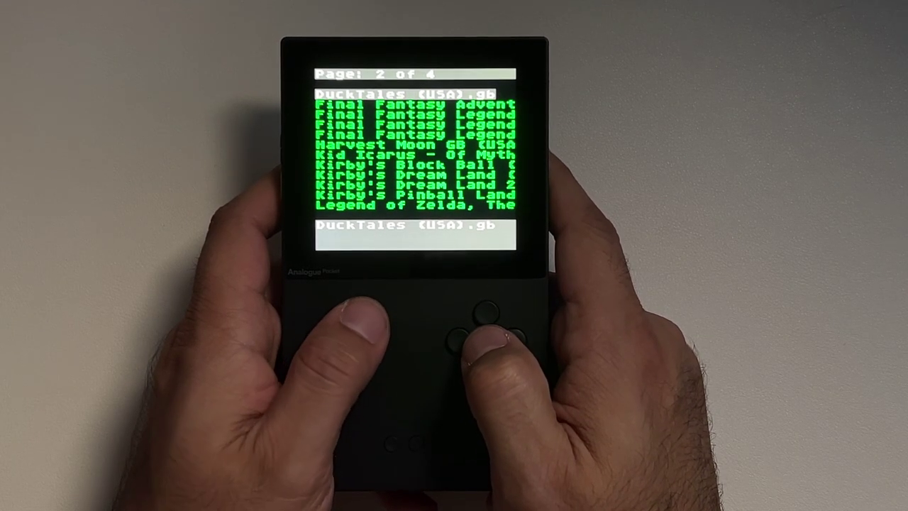
key(Right)
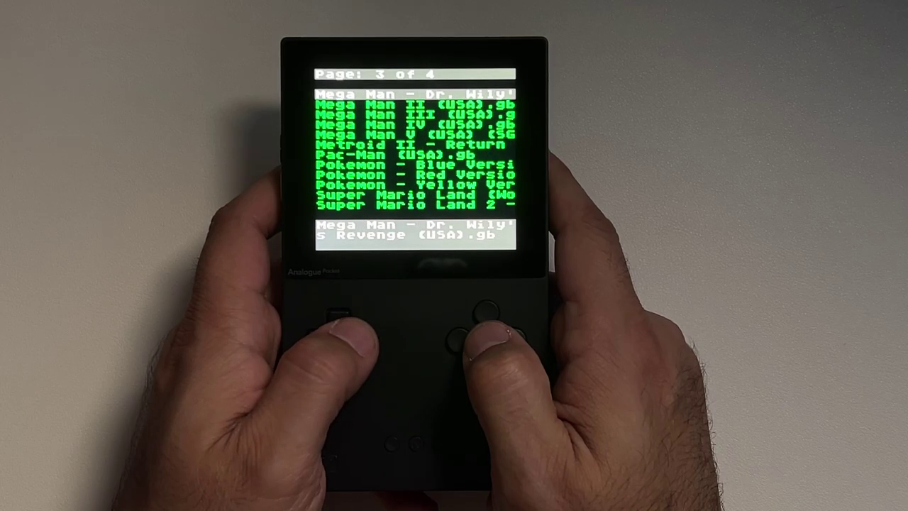
key(Right)
key(Down)
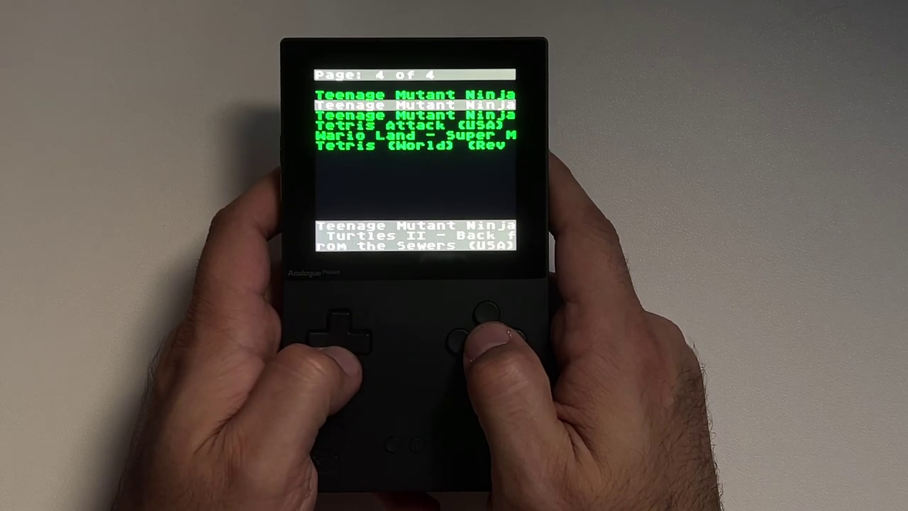
key(Down)
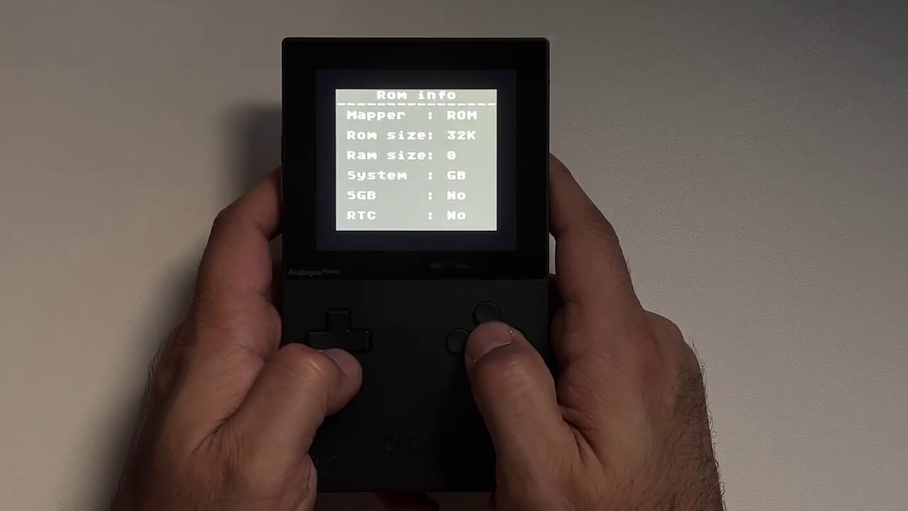
key(Escape)
key(Down)
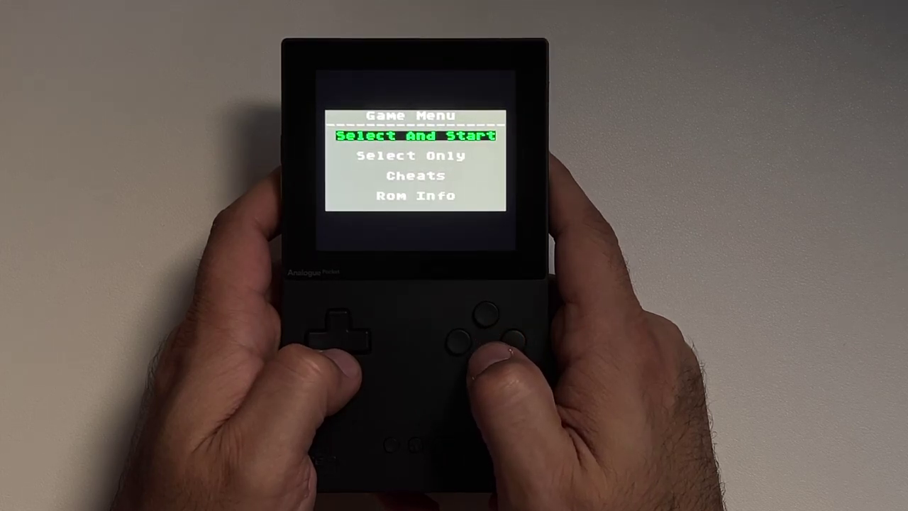
key(Return)
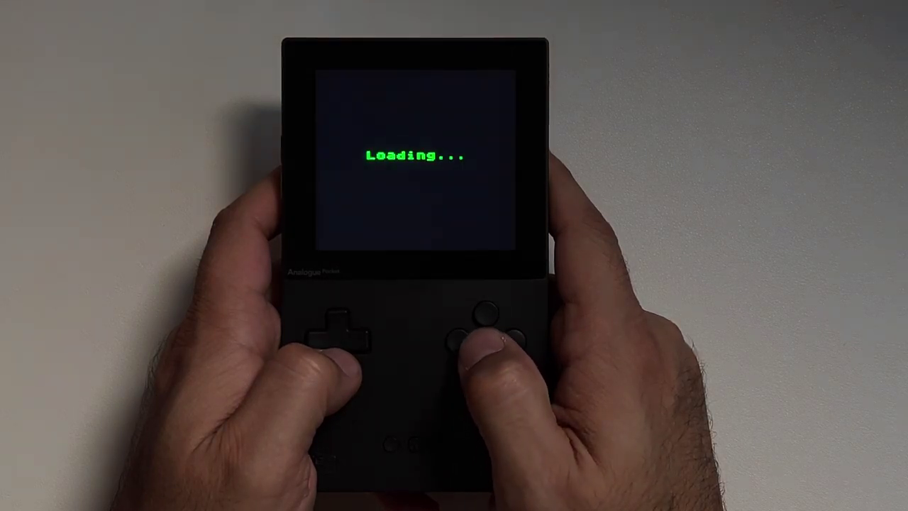